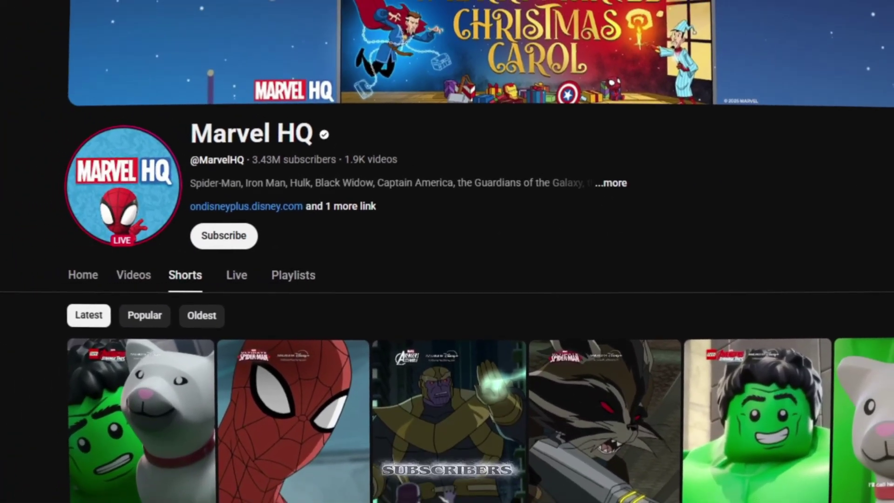
Scroll down the Marvel HQ Shorts grid to the Doctor Strange's Magical Amulet and Happy Hulk-o-ween! clips.
{"action": "scroll", "coordinate": [447, 279], "scroll_direction": "down", "scroll_amount": 3}
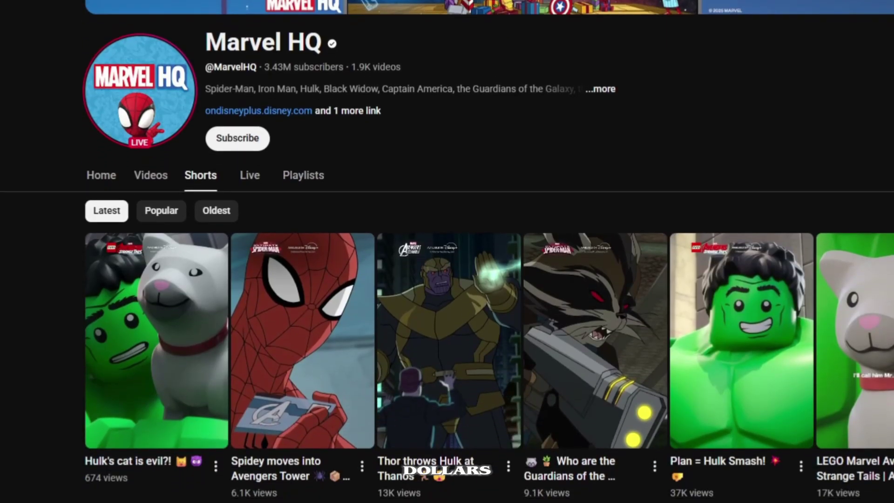
{"action": "scroll", "coordinate": [447, 279], "scroll_direction": "down", "scroll_amount": 3}
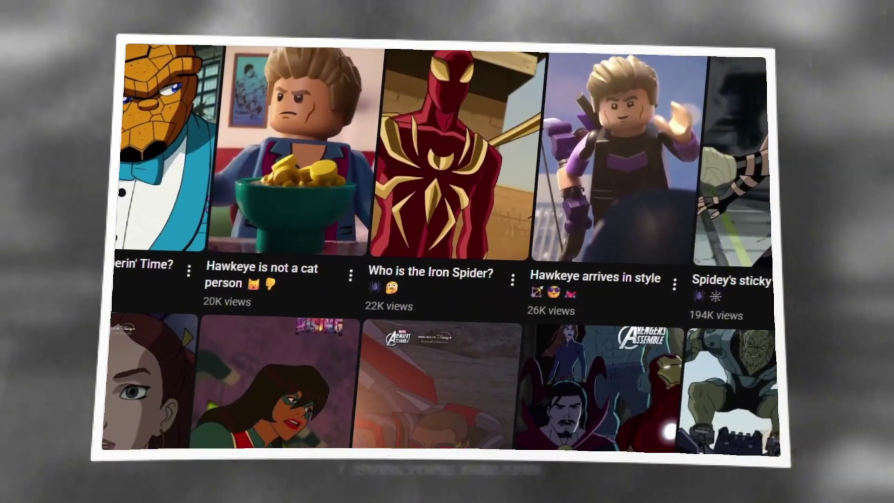
{"action": "scroll", "coordinate": [447, 247], "scroll_direction": "down", "scroll_amount": 4}
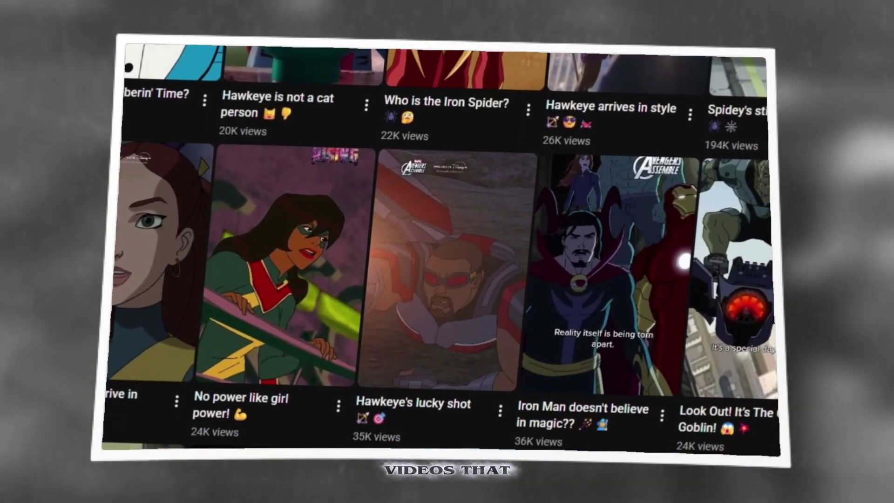
{"action": "scroll", "coordinate": [447, 251], "scroll_direction": "down", "scroll_amount": 3}
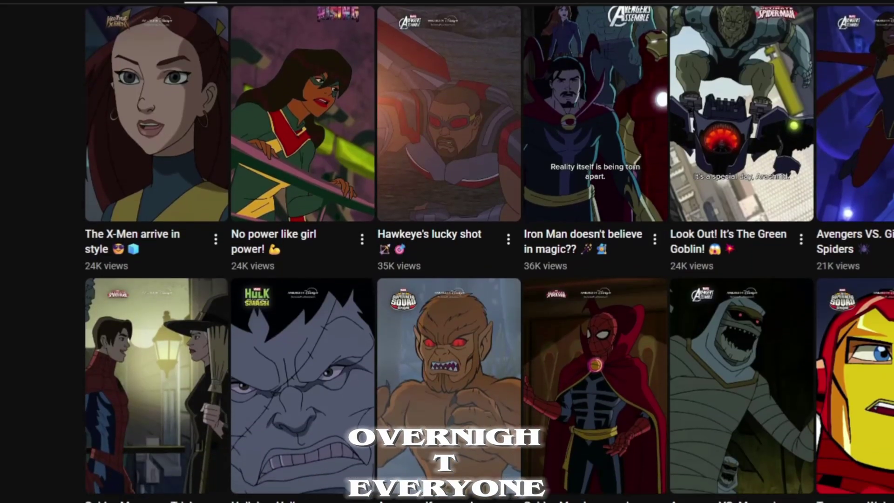
{"action": "scroll", "coordinate": [447, 251], "scroll_direction": "down", "scroll_amount": 3}
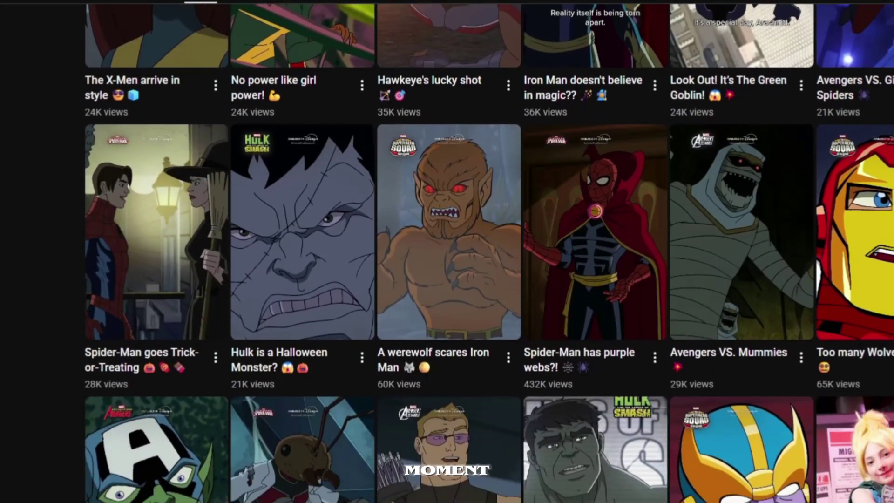
{"action": "scroll", "coordinate": [447, 251], "scroll_direction": "down", "scroll_amount": 3}
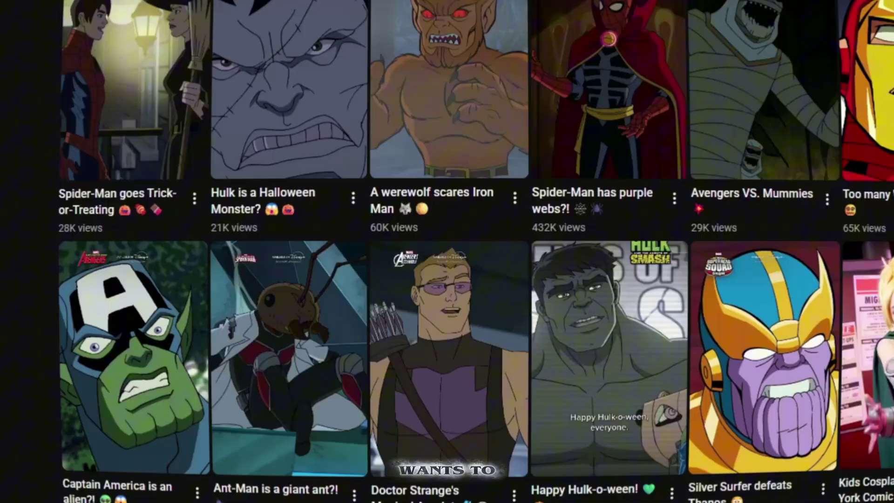
{"action": "scroll", "coordinate": [447, 251], "scroll_direction": "down", "scroll_amount": 3}
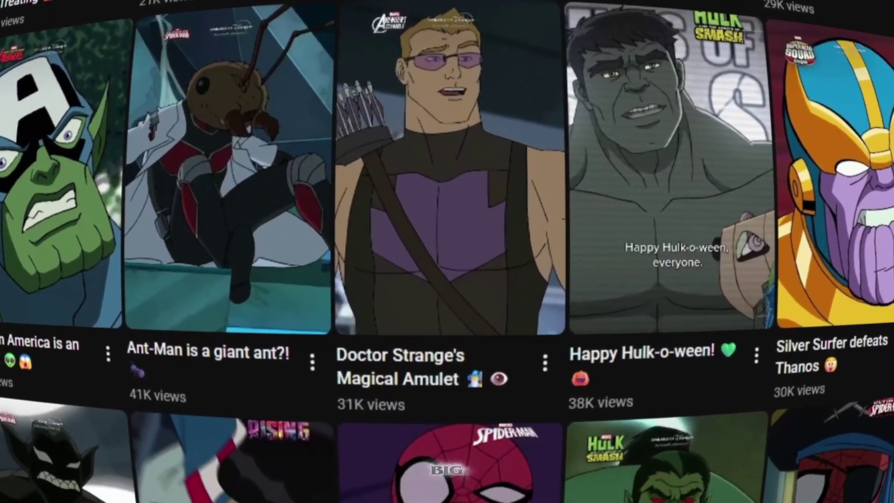
{"action": "scroll", "coordinate": [447, 252], "scroll_direction": "down", "scroll_amount": 2}
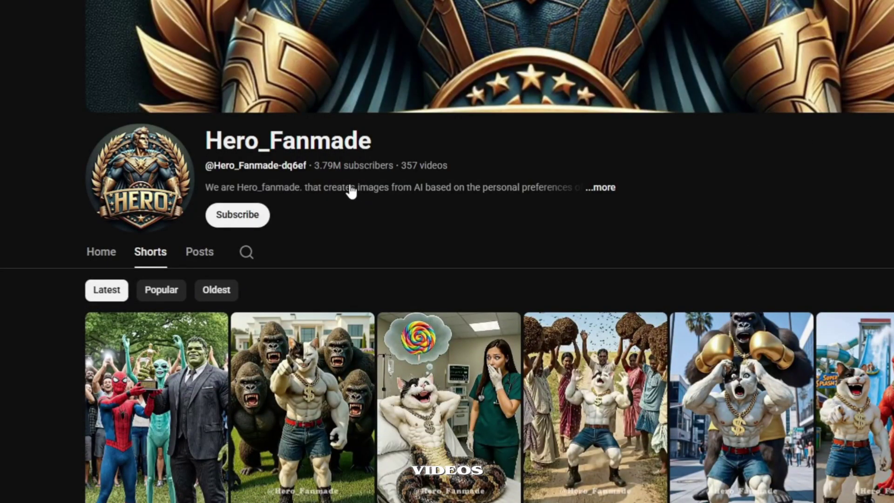
Scroll past the Brainrot and Dragon Ball rows of Hero_Fanmade Shorts to the Spider-Man/Joker rows.
{"action": "scroll", "coordinate": [447, 251], "scroll_direction": "down", "scroll_amount": 15}
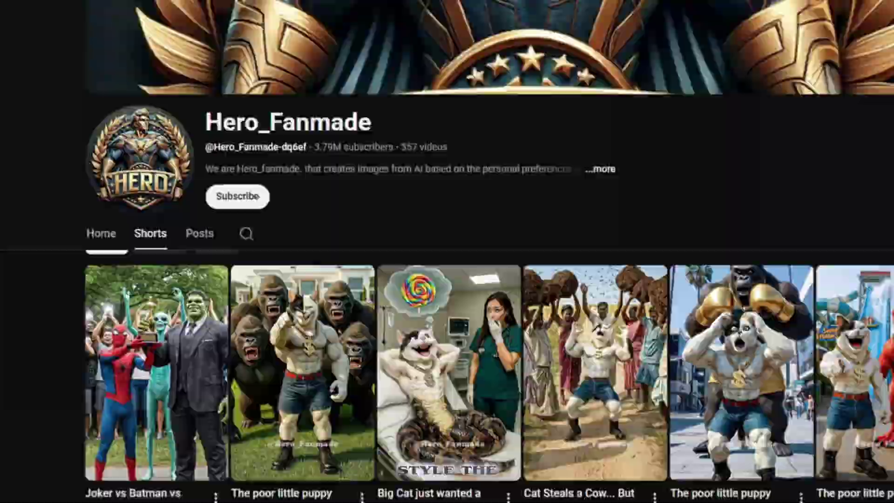
{"action": "scroll", "coordinate": [447, 252], "scroll_direction": "down", "scroll_amount": 10}
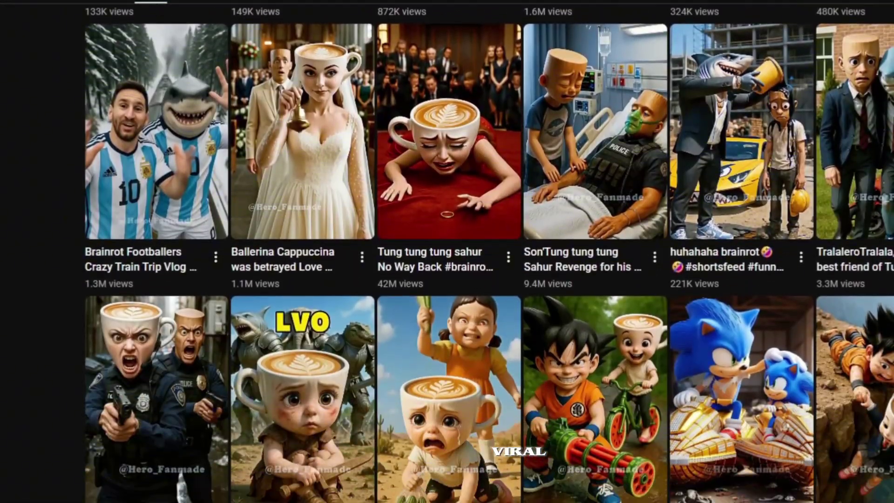
{"action": "scroll", "coordinate": [447, 252], "scroll_direction": "down", "scroll_amount": 7}
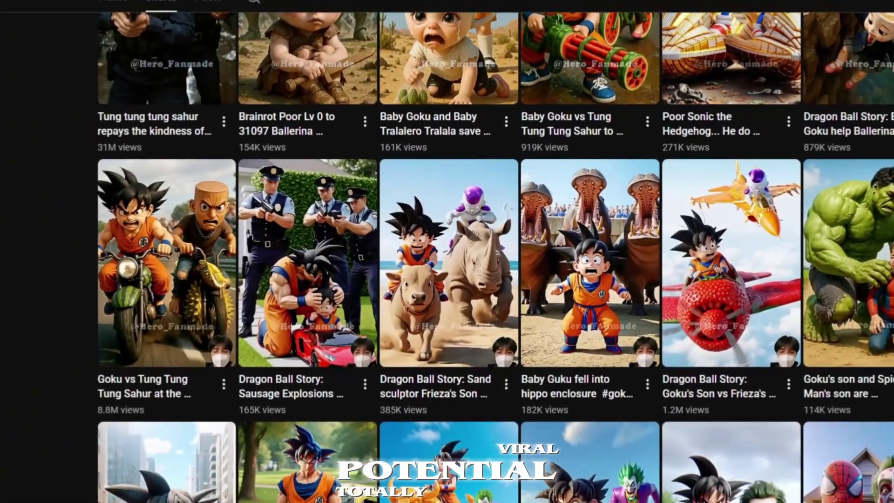
{"action": "scroll", "coordinate": [447, 252], "scroll_direction": "down", "scroll_amount": 7}
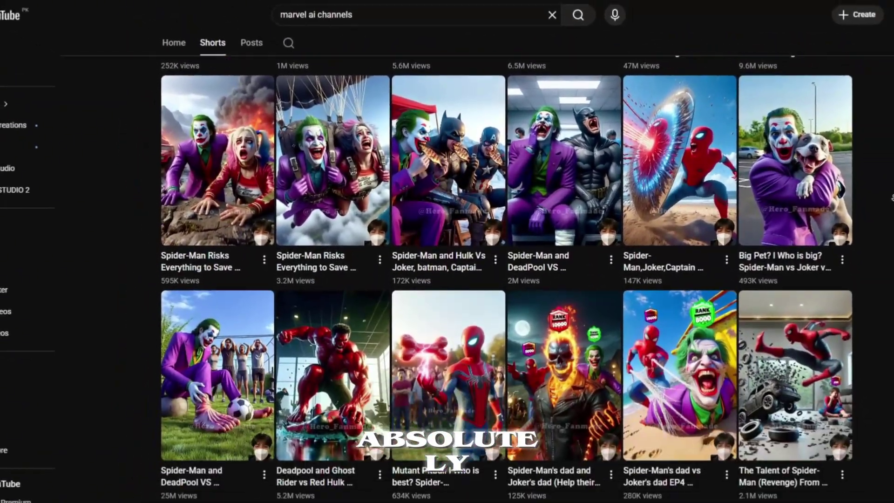
Scroll through the rank-themed Spider-Man rows down to the Shark Air plane, Gecko and Fireman clips.
{"action": "scroll", "coordinate": [892, 197], "scroll_direction": "down", "scroll_amount": 7}
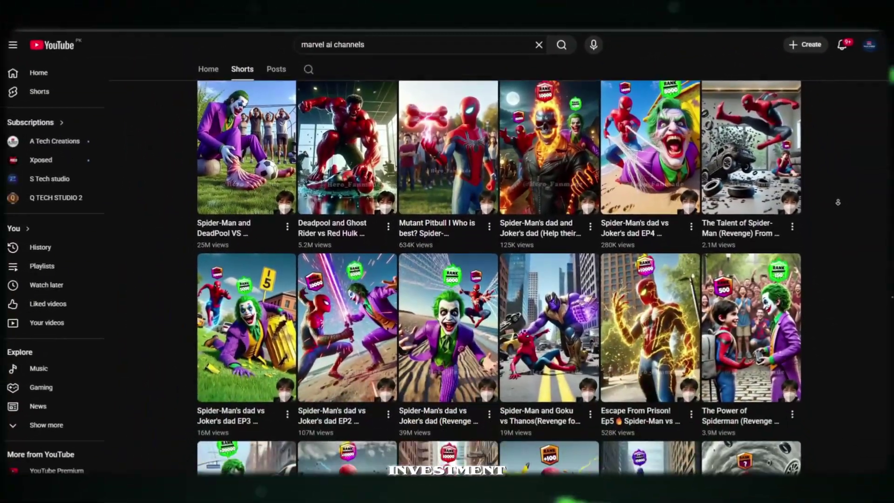
{"action": "scroll", "coordinate": [838, 202], "scroll_direction": "down", "scroll_amount": 5}
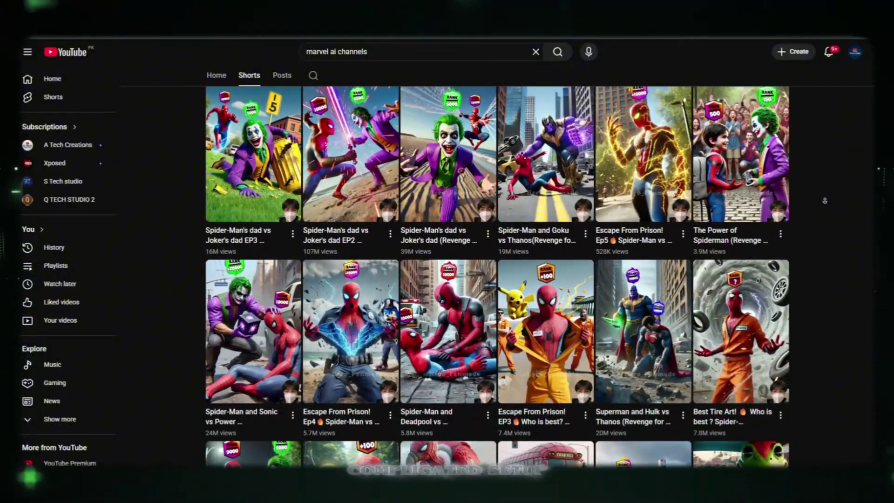
{"action": "scroll", "coordinate": [825, 200], "scroll_direction": "down", "scroll_amount": 4}
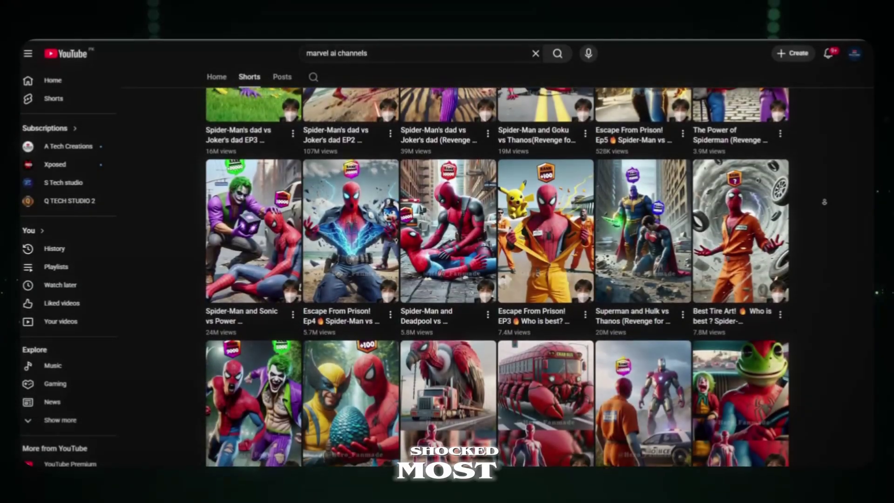
{"action": "scroll", "coordinate": [824, 216], "scroll_direction": "down", "scroll_amount": 3}
{"action": "scroll", "coordinate": [824, 215], "scroll_direction": "down", "scroll_amount": 3}
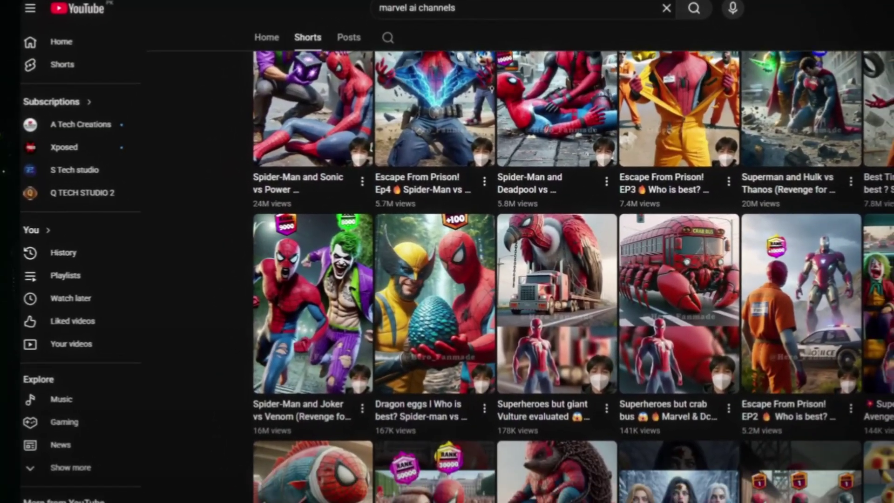
{"action": "scroll", "coordinate": [824, 215], "scroll_direction": "down", "scroll_amount": 2}
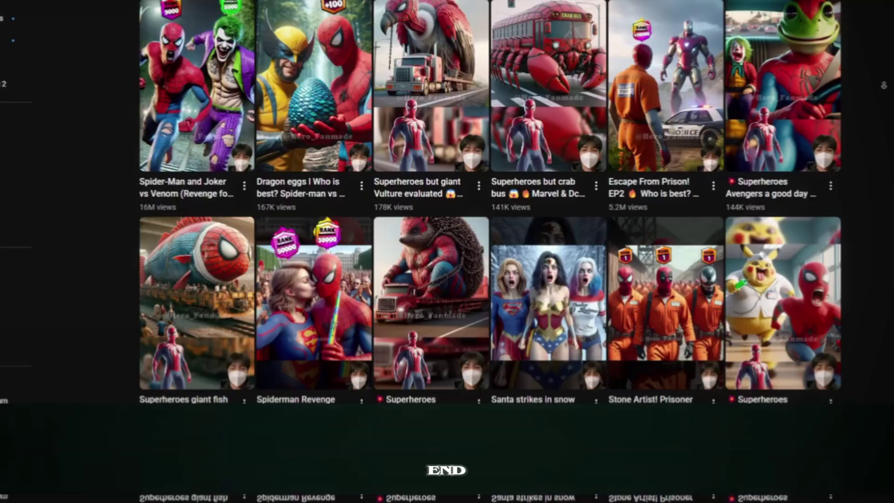
{"action": "scroll", "coordinate": [854, 92], "scroll_direction": "down", "scroll_amount": 3}
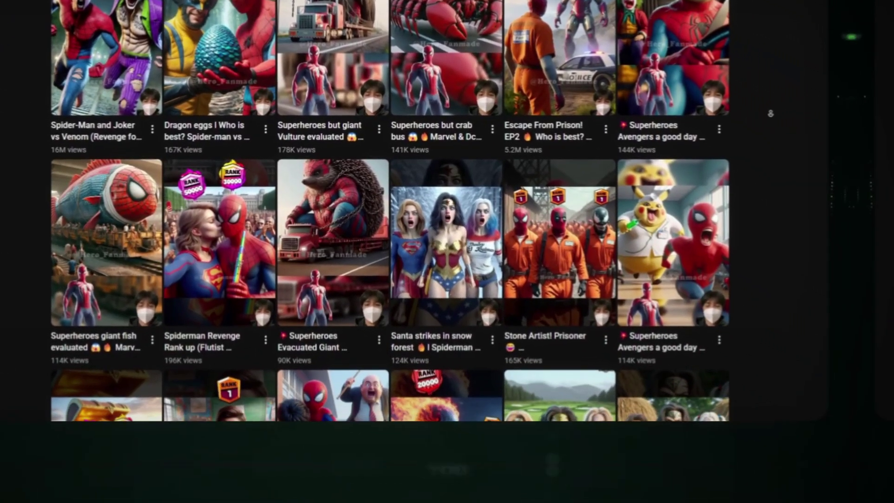
{"action": "scroll", "coordinate": [778, 135], "scroll_direction": "down", "scroll_amount": 2}
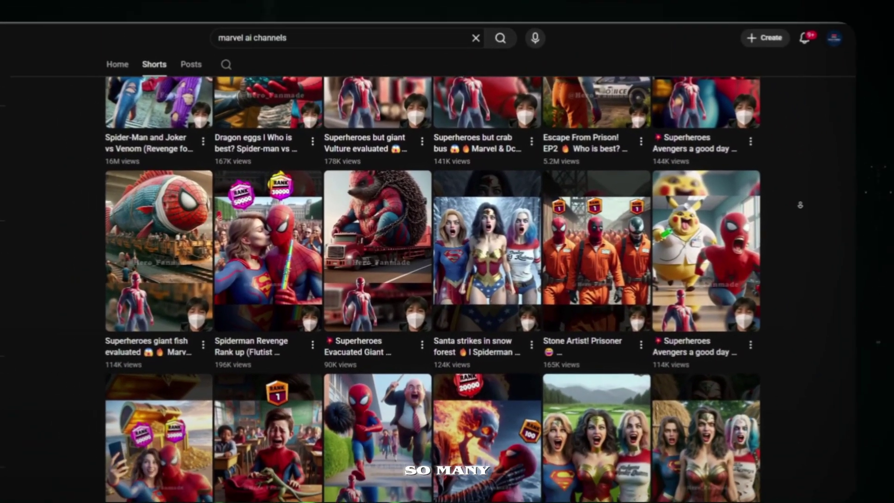
{"action": "scroll", "coordinate": [808, 228], "scroll_direction": "down", "scroll_amount": 2}
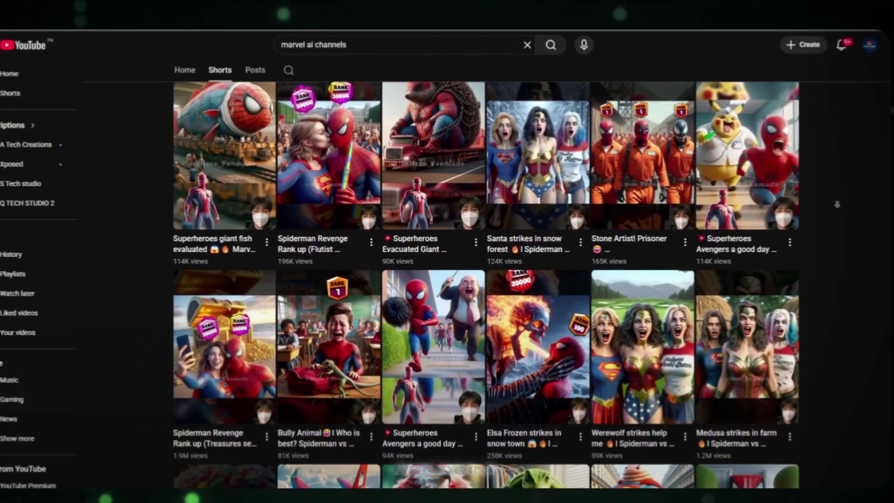
{"action": "scroll", "coordinate": [837, 204], "scroll_direction": "down", "scroll_amount": 1}
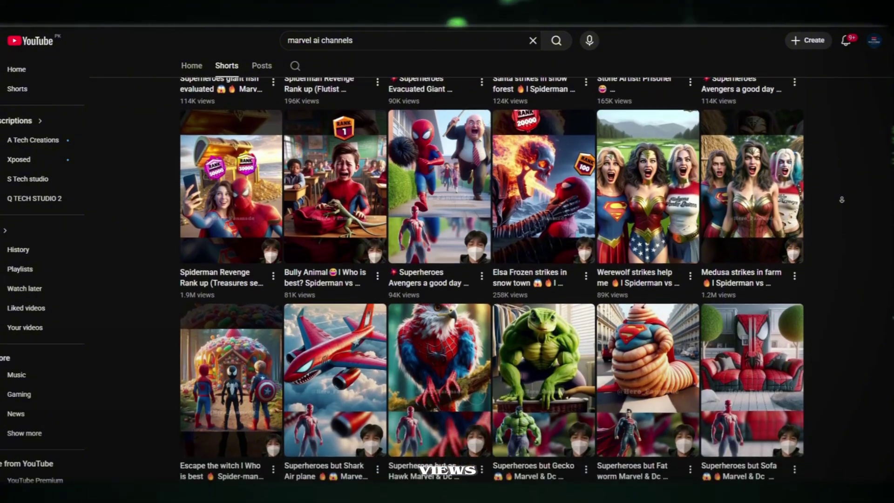
{"action": "scroll", "coordinate": [841, 199], "scroll_direction": "down", "scroll_amount": 1}
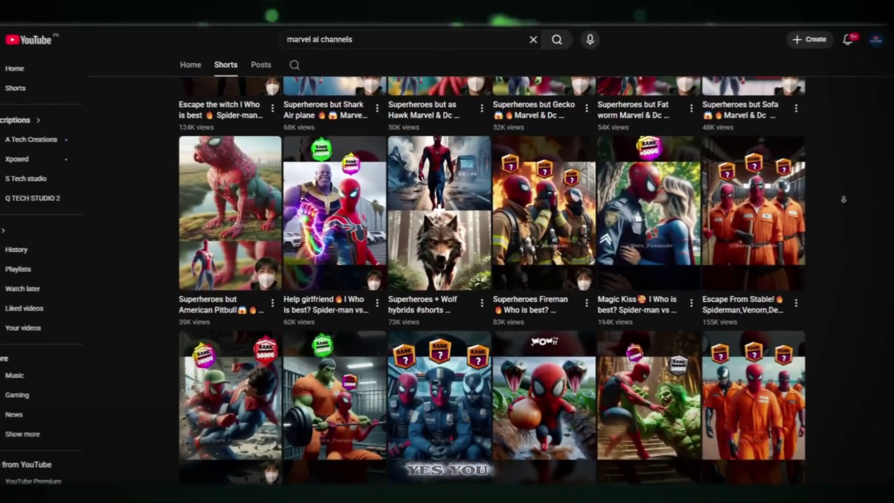
{"action": "scroll", "coordinate": [843, 199], "scroll_direction": "down", "scroll_amount": 1}
{"action": "scroll", "coordinate": [842, 200], "scroll_direction": "down", "scroll_amount": 2}
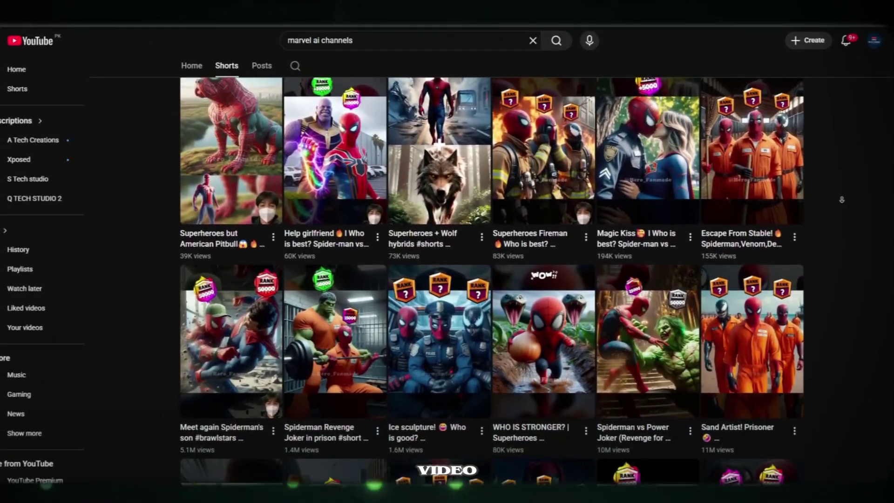
{"action": "scroll", "coordinate": [824, 200], "scroll_direction": "down", "scroll_amount": 2}
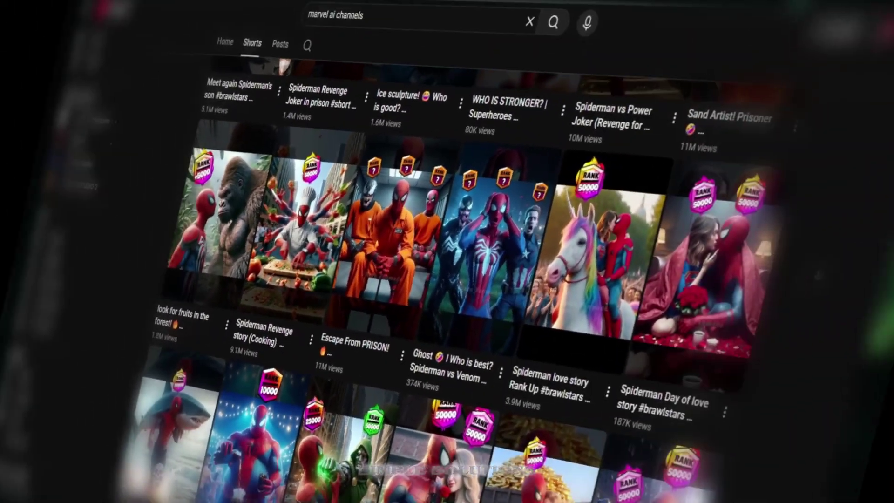
{"action": "scroll", "coordinate": [810, 200], "scroll_direction": "down", "scroll_amount": 3}
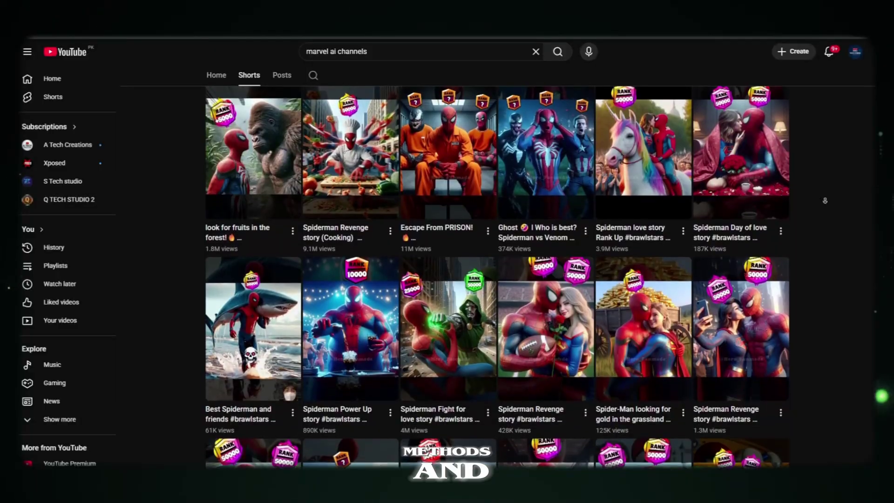
{"action": "scroll", "coordinate": [824, 200], "scroll_direction": "down", "scroll_amount": 2}
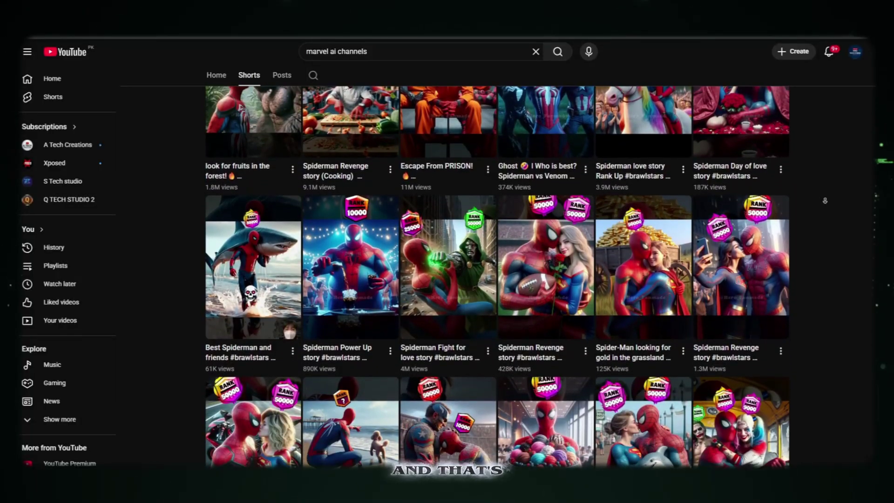
{"action": "scroll", "coordinate": [825, 201], "scroll_direction": "down", "scroll_amount": 2}
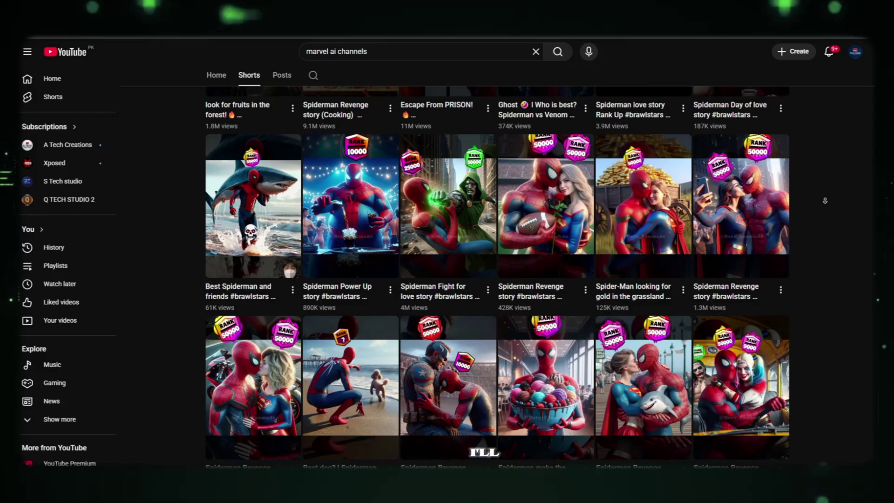
{"action": "scroll", "coordinate": [825, 200], "scroll_direction": "down", "scroll_amount": 2}
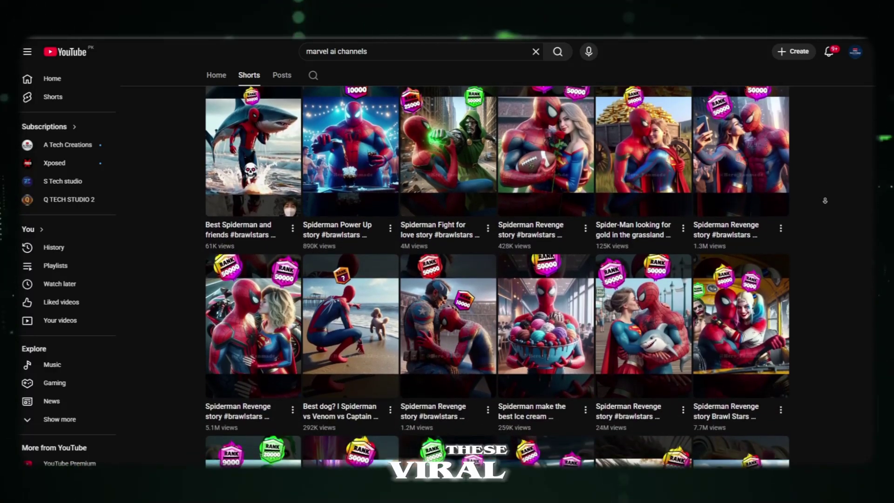
{"action": "scroll", "coordinate": [825, 200], "scroll_direction": "down", "scroll_amount": 2}
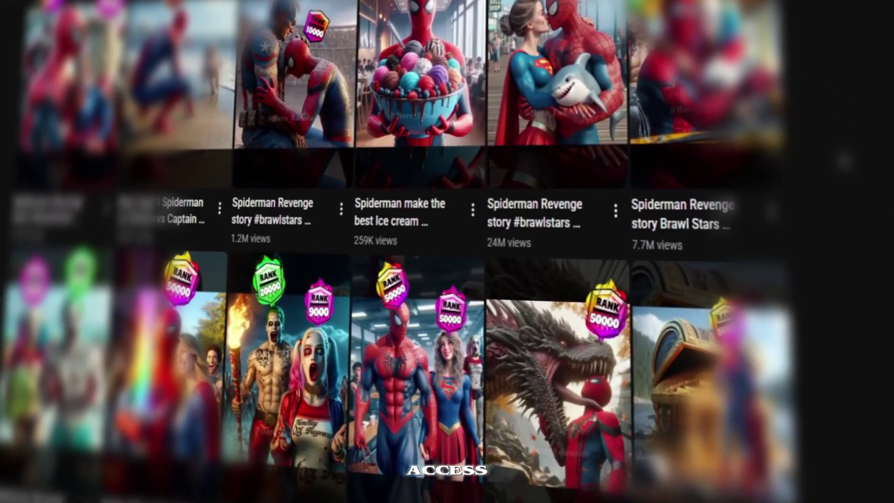
{"action": "scroll", "coordinate": [824, 200], "scroll_direction": "down", "scroll_amount": 1}
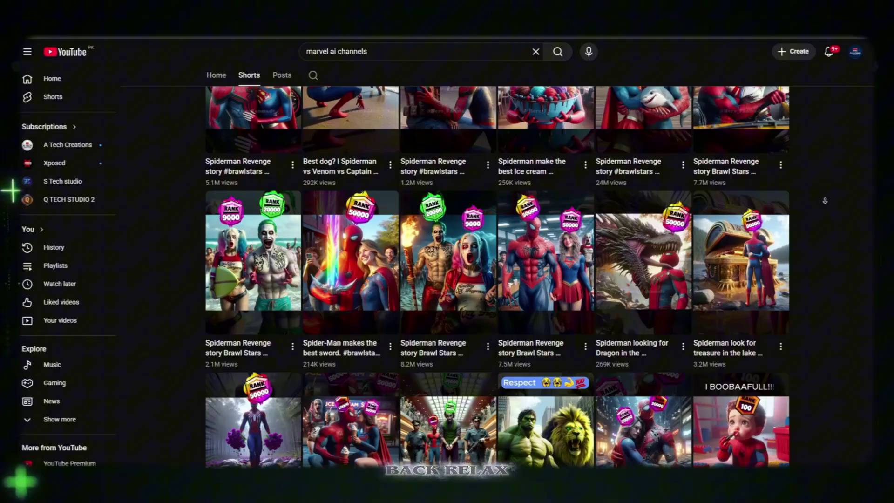
{"action": "scroll", "coordinate": [824, 200], "scroll_direction": "down", "scroll_amount": 2}
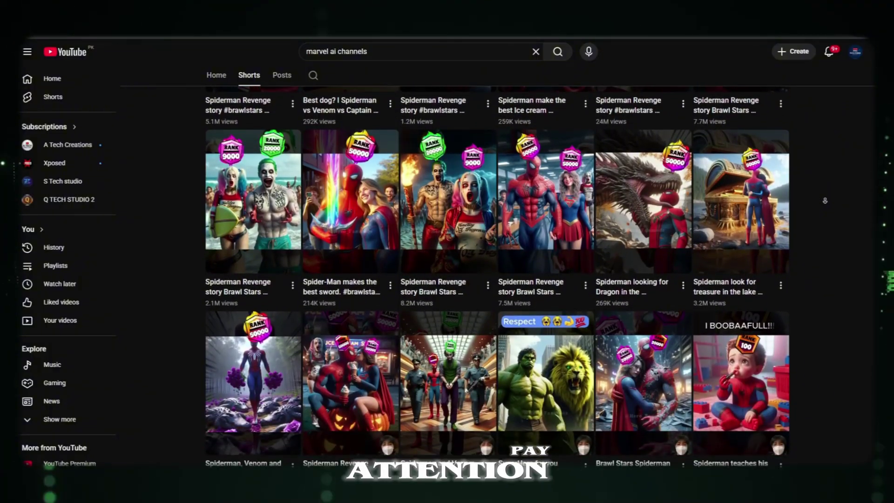
{"action": "scroll", "coordinate": [824, 200], "scroll_direction": "down", "scroll_amount": 2}
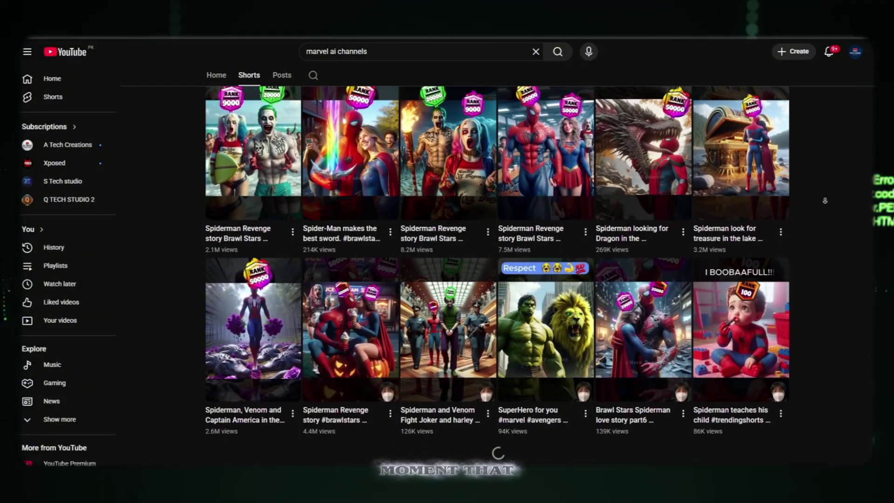
{"action": "scroll", "coordinate": [825, 200], "scroll_direction": "down", "scroll_amount": 2}
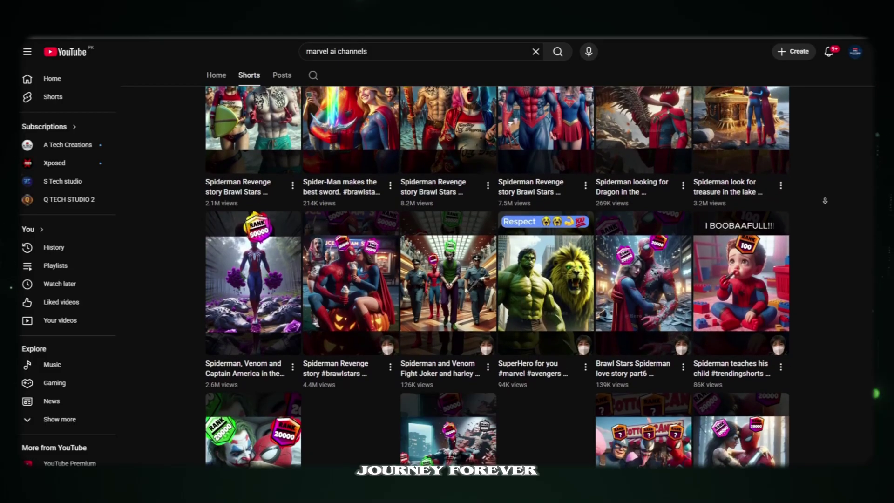
{"action": "scroll", "coordinate": [825, 201], "scroll_direction": "down", "scroll_amount": 2}
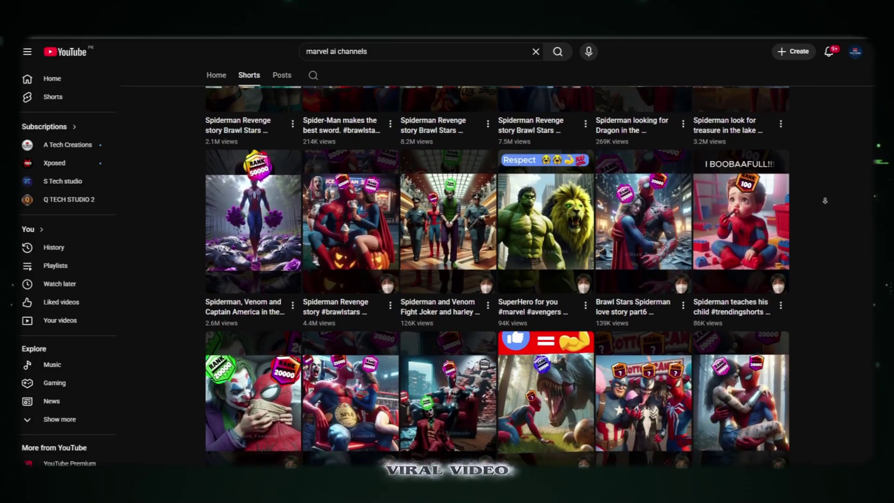
{"action": "scroll", "coordinate": [824, 201], "scroll_direction": "down", "scroll_amount": 2}
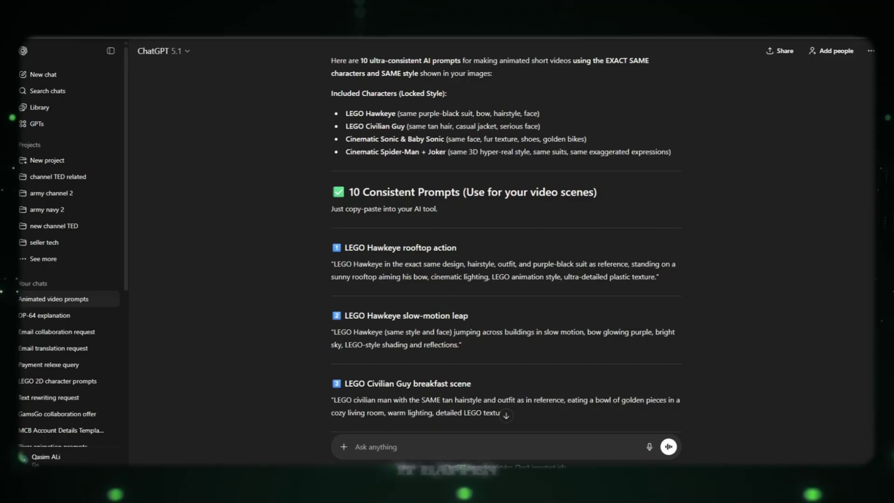
Collapse ChatGPT's chat list so the original four-image LEGO, Sonic and Spider-Man/Joker request fills the view.
{"action": "scroll", "coordinate": [465, 173], "scroll_direction": "up", "scroll_amount": 5}
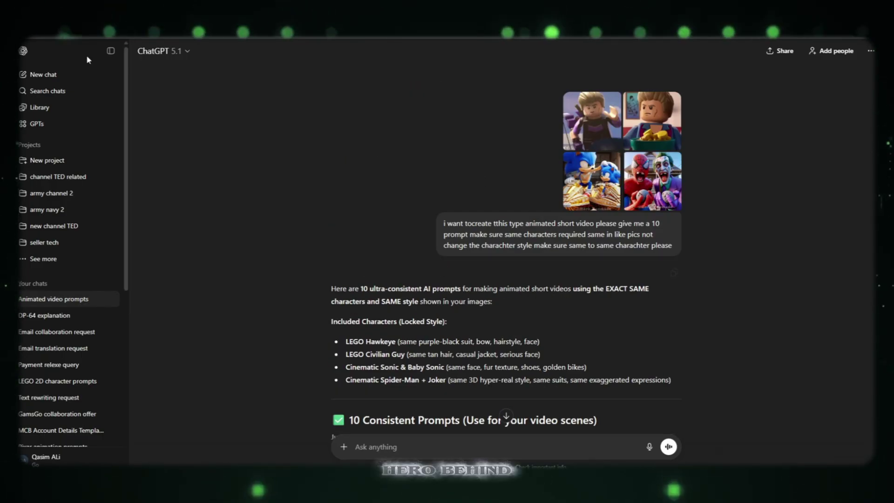
{"action": "left_click", "coordinate": [110, 50]}
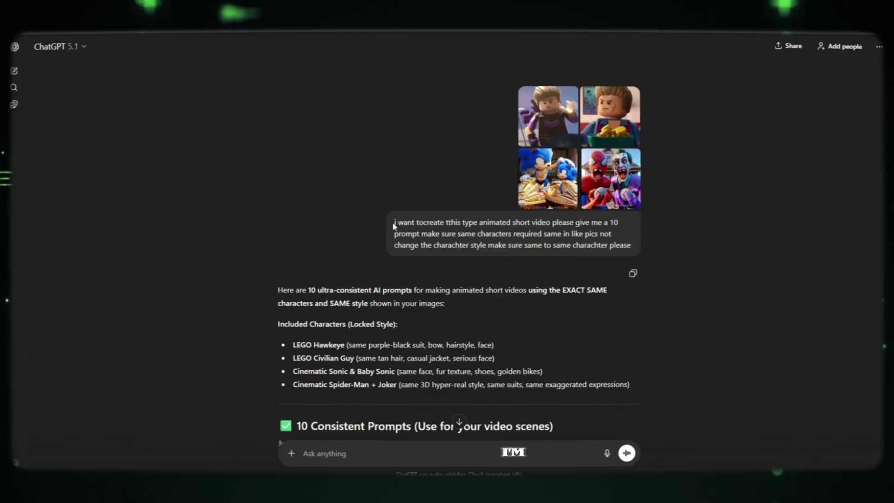
{"action": "left_click_drag", "start_coordinate": [433, 228], "coordinate": [687, 242]}
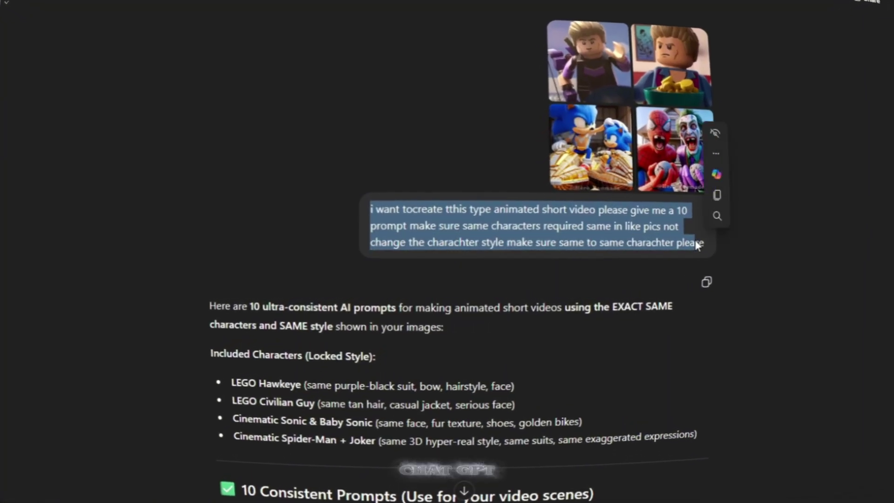
{"action": "left_click", "coordinate": [552, 241]}
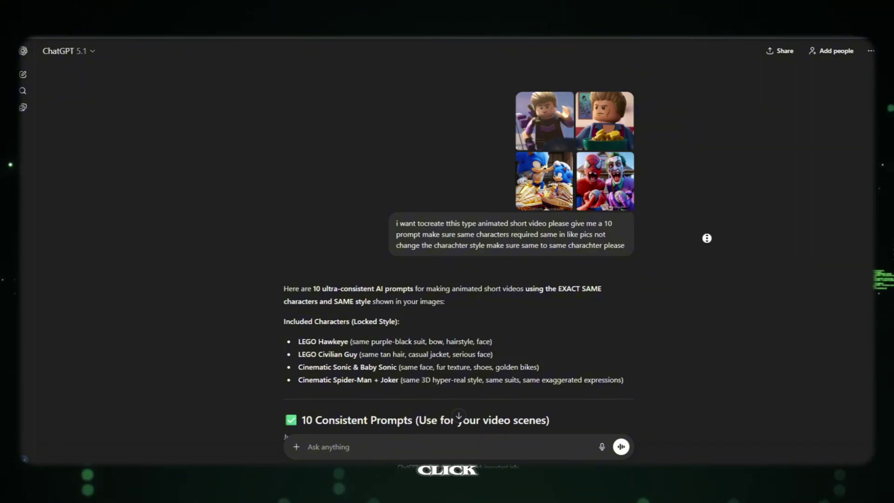
{"action": "scroll", "coordinate": [711, 248], "scroll_direction": "down", "scroll_amount": 1}
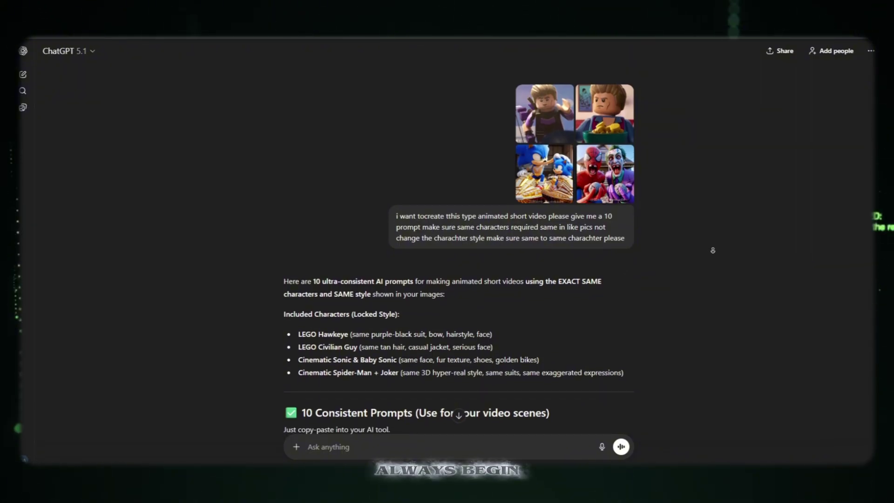
{"action": "scroll", "coordinate": [713, 250], "scroll_direction": "down", "scroll_amount": 1}
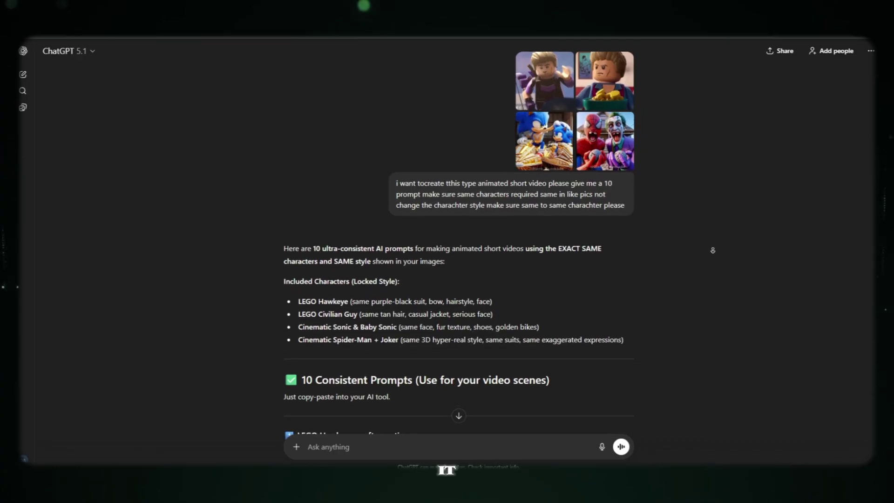
{"action": "scroll", "coordinate": [712, 250], "scroll_direction": "down", "scroll_amount": 1}
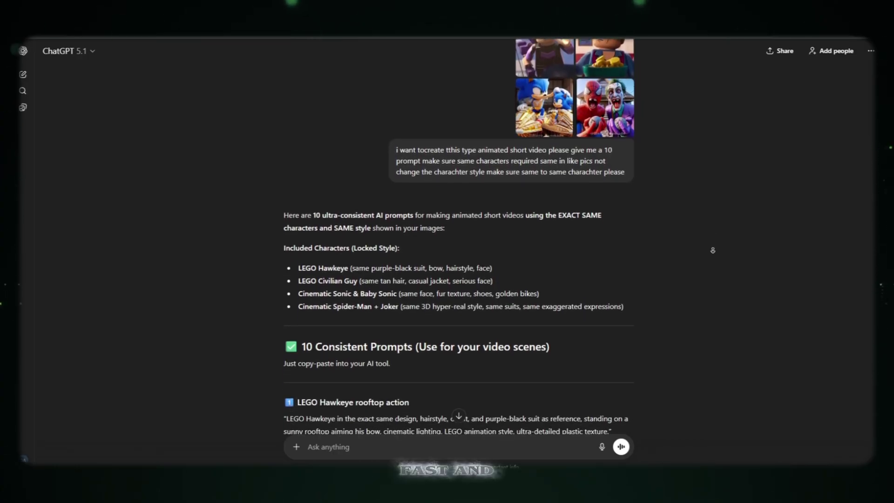
{"action": "scroll", "coordinate": [712, 250], "scroll_direction": "down", "scroll_amount": 1}
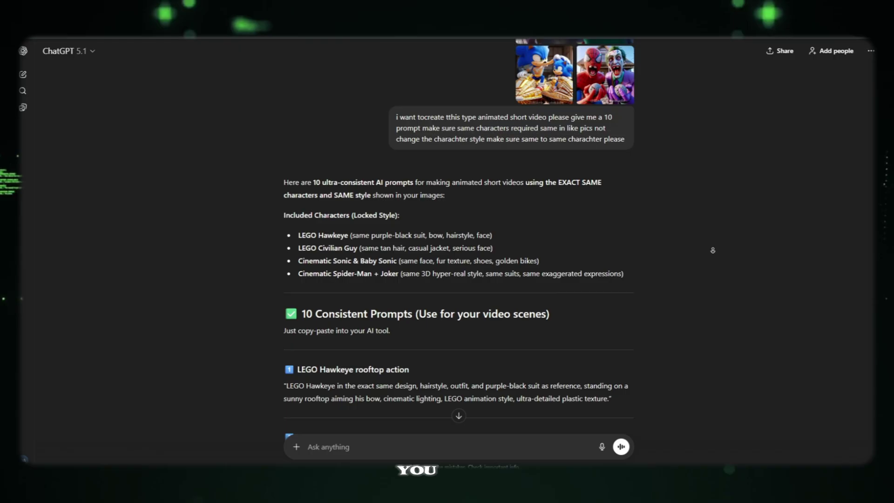
{"action": "scroll", "coordinate": [713, 251], "scroll_direction": "down", "scroll_amount": 1}
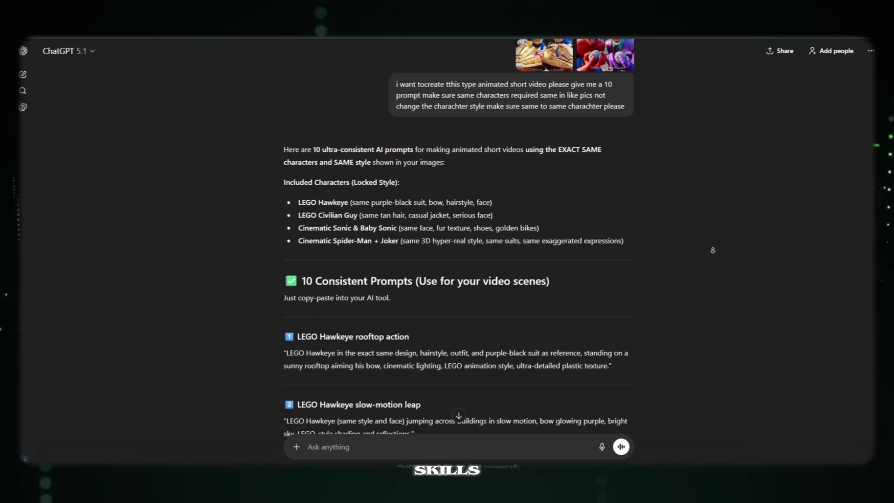
{"action": "scroll", "coordinate": [713, 250], "scroll_direction": "down", "scroll_amount": 1}
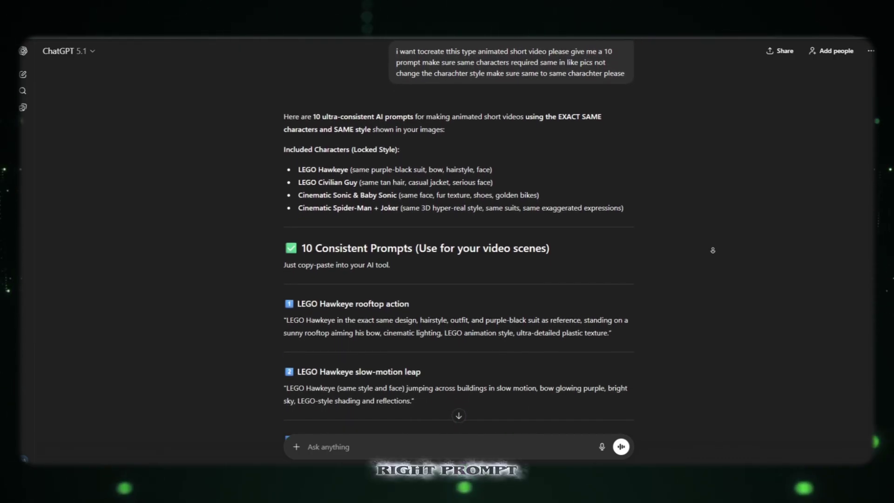
{"action": "scroll", "coordinate": [712, 250], "scroll_direction": "down", "scroll_amount": 1}
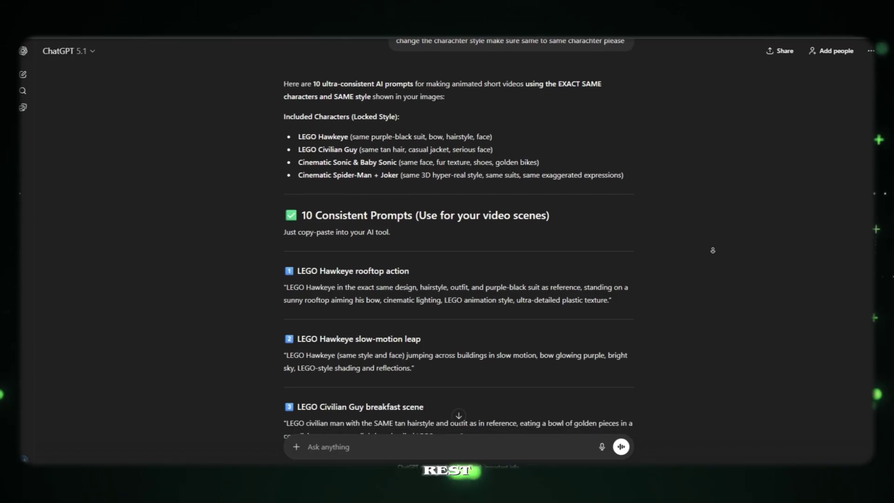
{"action": "scroll", "coordinate": [713, 250], "scroll_direction": "down", "scroll_amount": 1}
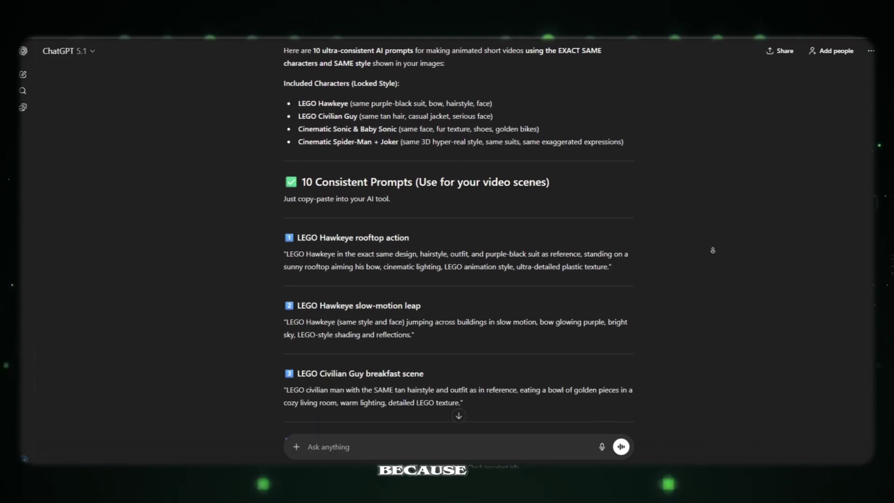
{"action": "scroll", "coordinate": [712, 250], "scroll_direction": "down", "scroll_amount": 1}
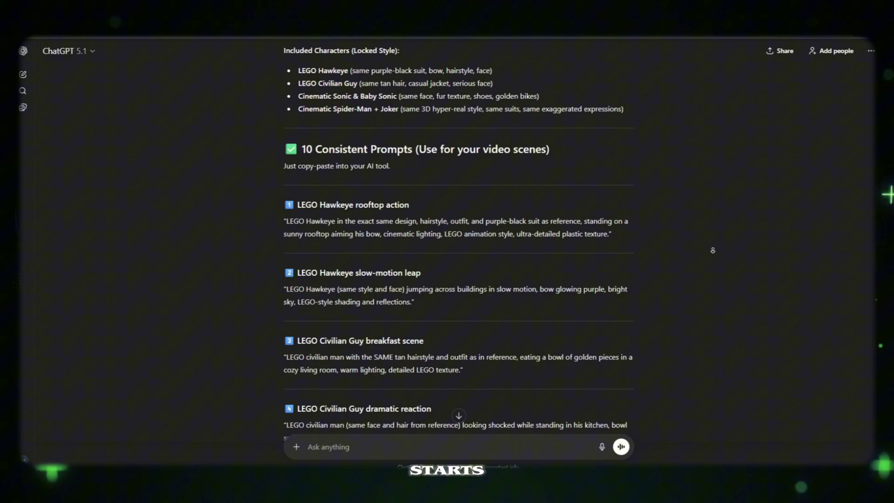
{"action": "scroll", "coordinate": [713, 250], "scroll_direction": "down", "scroll_amount": 1}
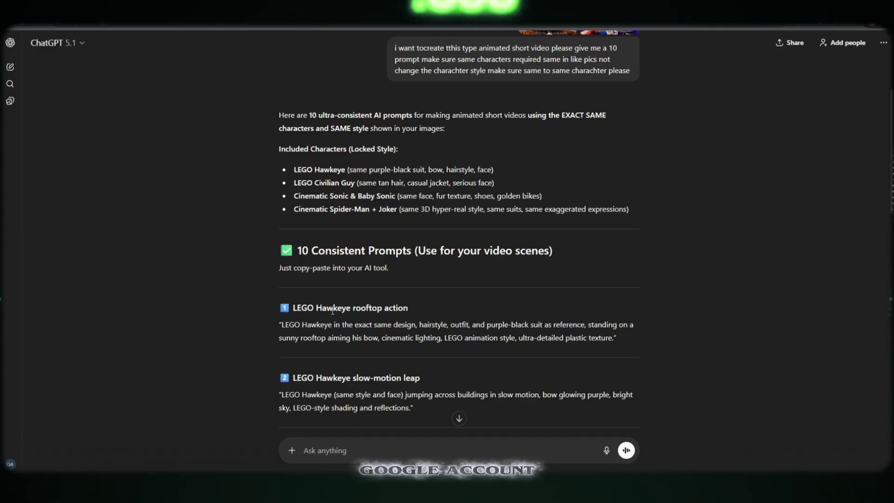
Copy the LEGO Hawkeye rooftop action prompt from ChatGPT into ImageFX's prompt box.
{"action": "scroll", "coordinate": [332, 311], "scroll_direction": "down", "scroll_amount": 2}
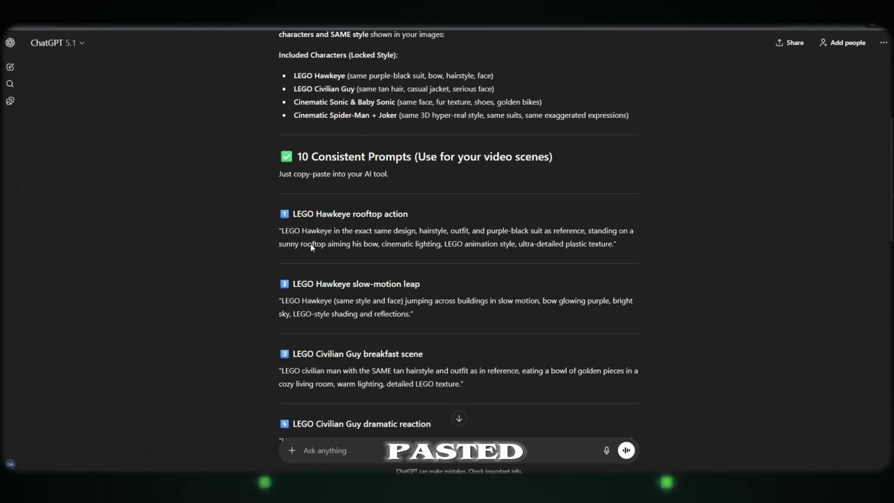
{"action": "left_click_drag", "start_coordinate": [288, 214], "coordinate": [526, 270]}
{"action": "key", "text": "ctrl+c"}
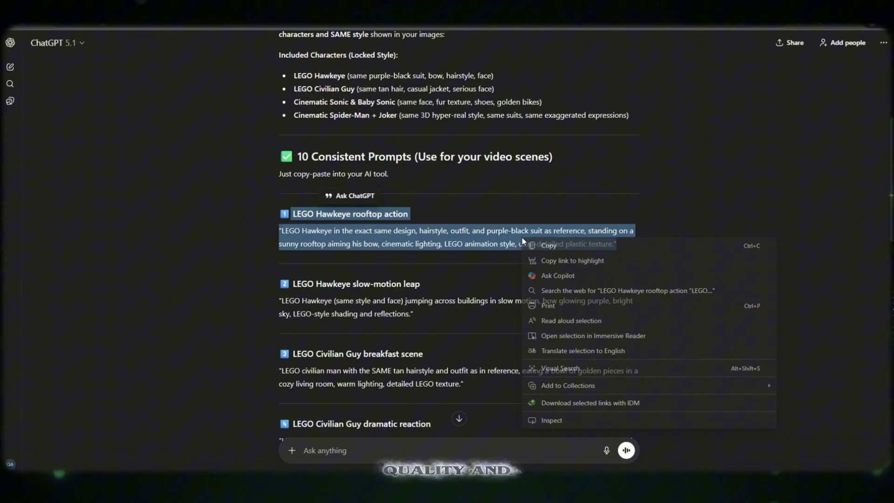
{"action": "left_click", "coordinate": [523, 242]}
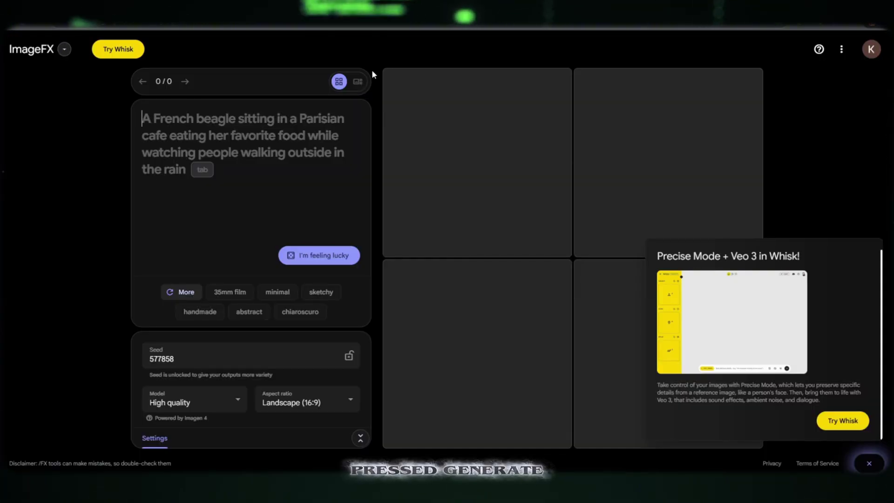
{"action": "right_click", "coordinate": [260, 133]}
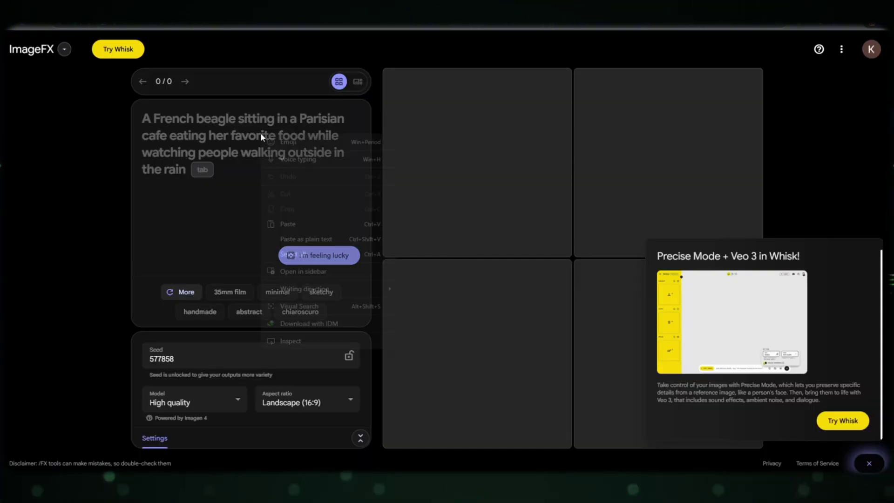
{"action": "left_click", "coordinate": [292, 224]}
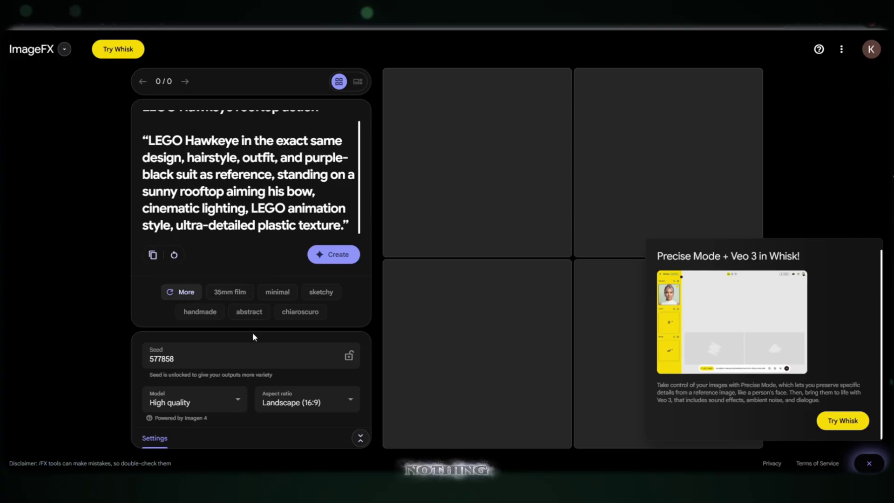
Generate the Hawkeye rooftop images with the High quality model.
{"action": "left_click", "coordinate": [230, 405]}
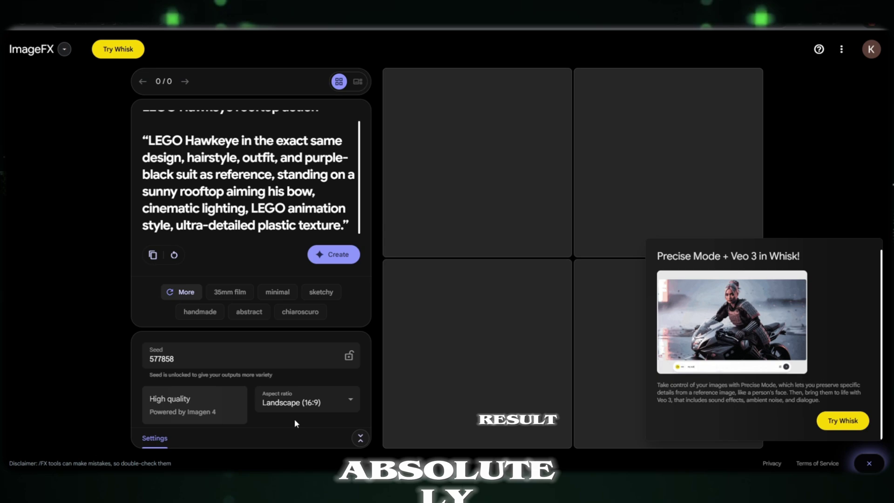
{"action": "left_click", "coordinate": [326, 255]}
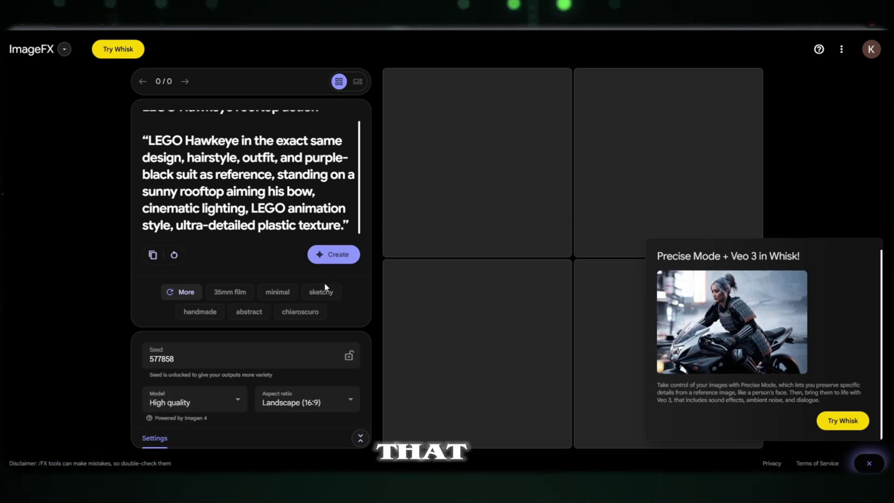
{"action": "left_click", "coordinate": [324, 257]}
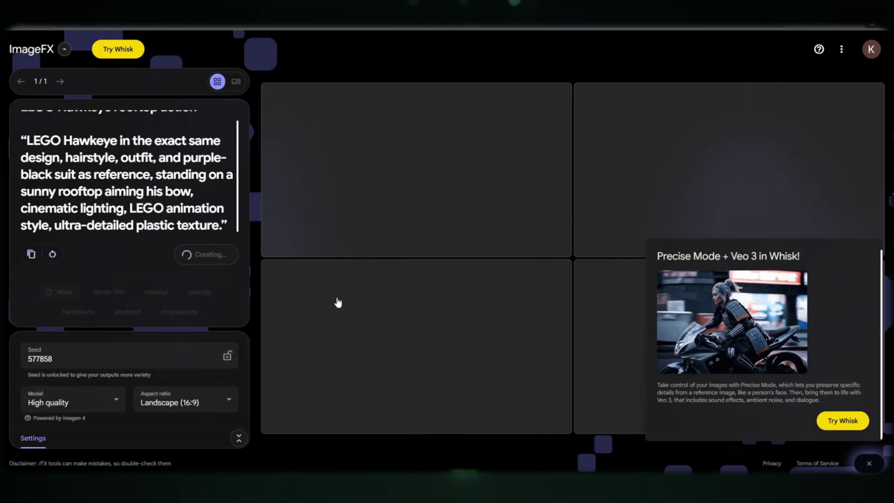
{"action": "right_click", "coordinate": [849, 427]}
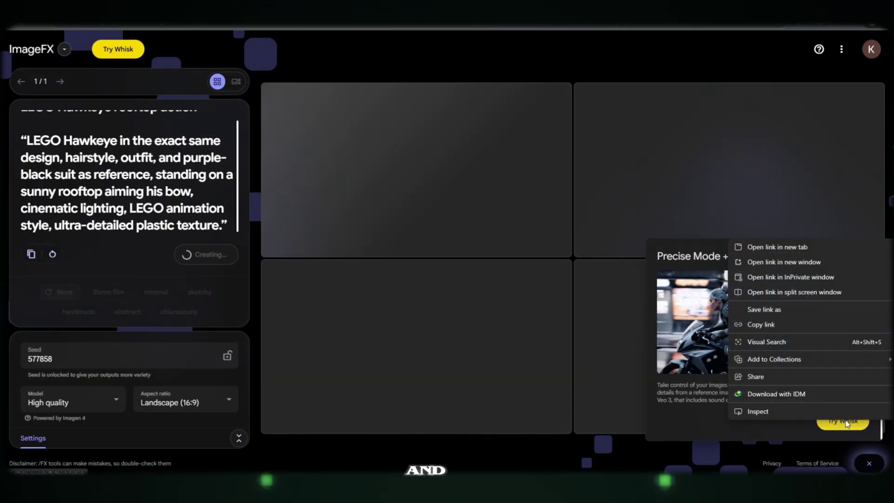
{"action": "left_click", "coordinate": [846, 421]}
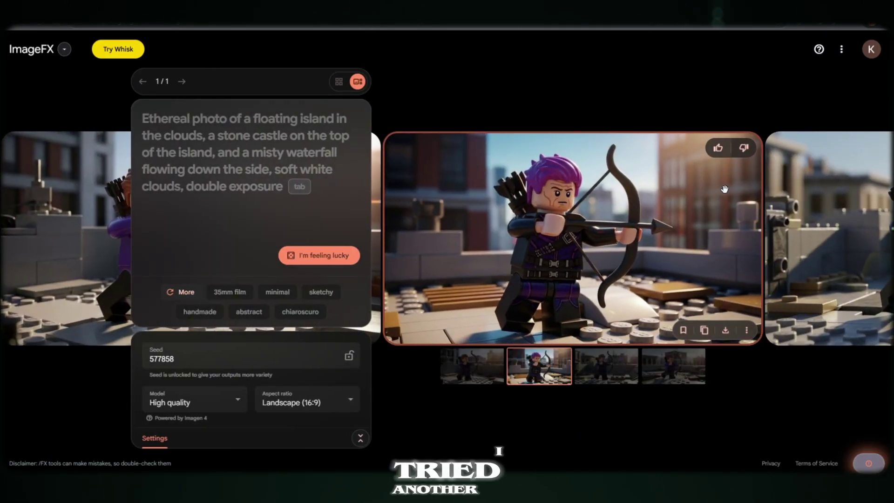
Download a Hawkeye rooftop image and save it as Image_fx.png in a new folder named '2'.
{"action": "left_click", "coordinate": [725, 330]}
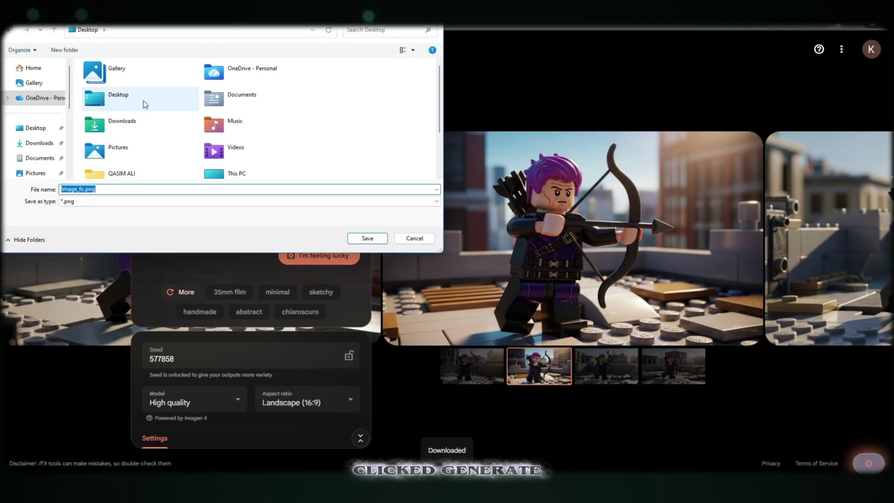
{"action": "scroll", "coordinate": [143, 102], "scroll_direction": "down", "scroll_amount": 2}
{"action": "scroll", "coordinate": [40, 149], "scroll_direction": "down", "scroll_amount": 3}
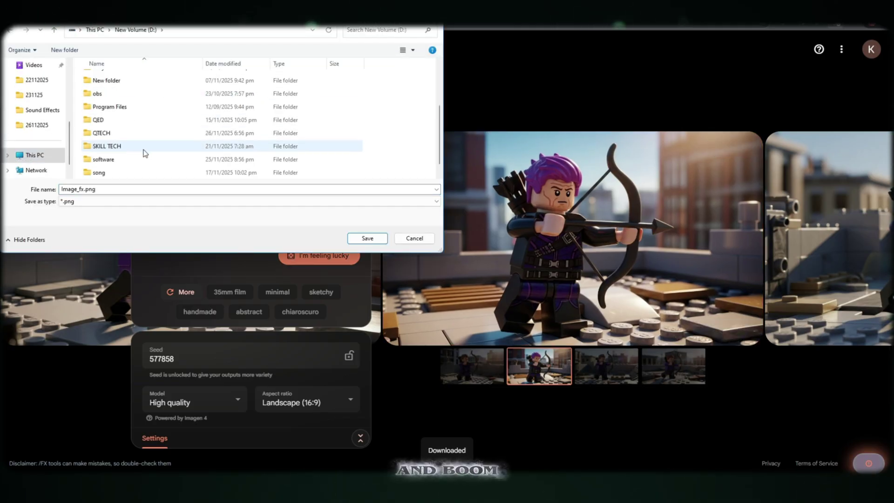
{"action": "scroll", "coordinate": [144, 152], "scroll_direction": "down", "scroll_amount": 3}
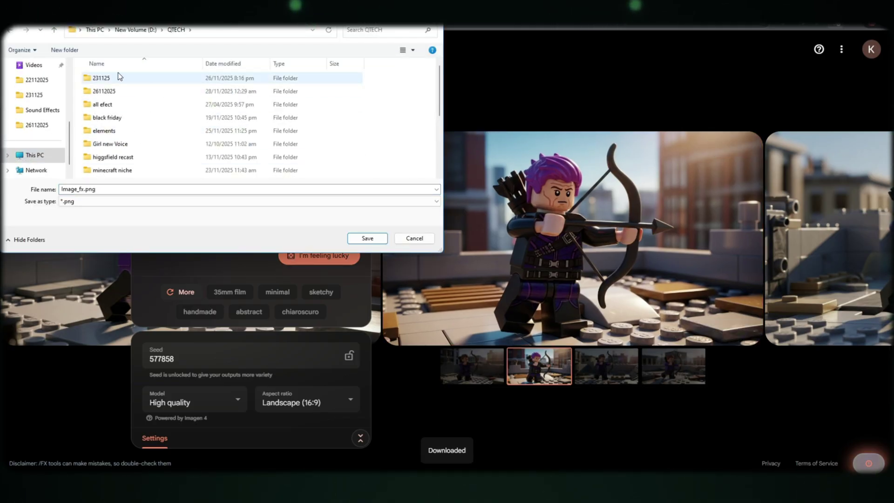
{"action": "key", "text": "ctrl+shift+n"}
{"action": "type", "text": "2"}
{"action": "key", "text": "Return"}
{"action": "key", "text": "Return"}
{"action": "key", "text": "Return"}
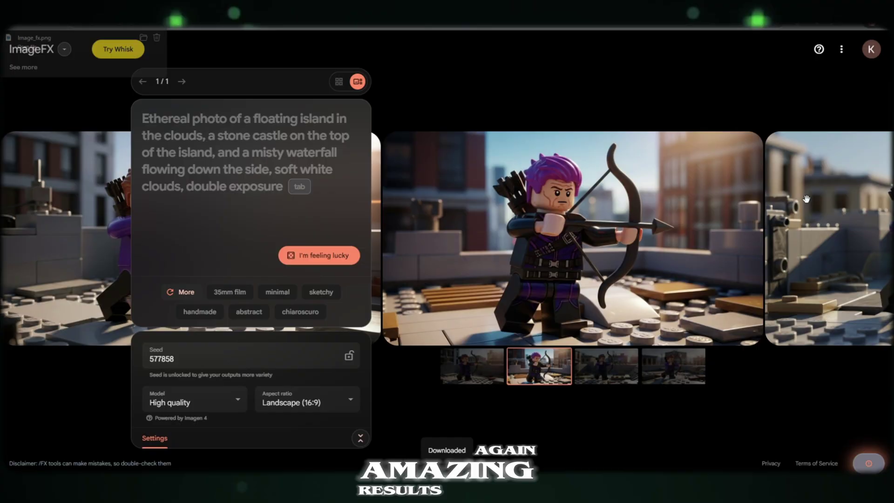
{"action": "left_click", "coordinate": [820, 240]}
{"action": "left_click", "coordinate": [821, 240]}
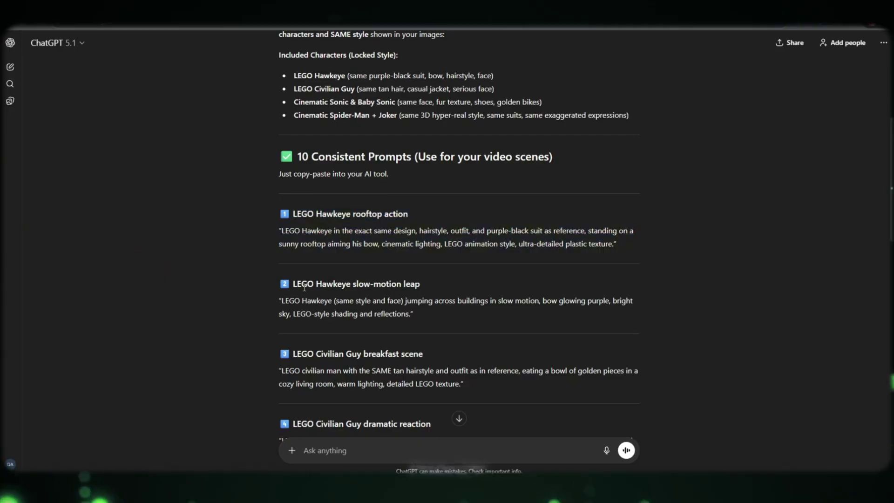
Generate images from the LEGO Hawkeye slow-motion leap prompt and download the first one.
{"action": "left_click_drag", "start_coordinate": [295, 284], "coordinate": [443, 315]}
{"action": "right_click", "coordinate": [399, 292]}
{"action": "right_click", "coordinate": [280, 126]}
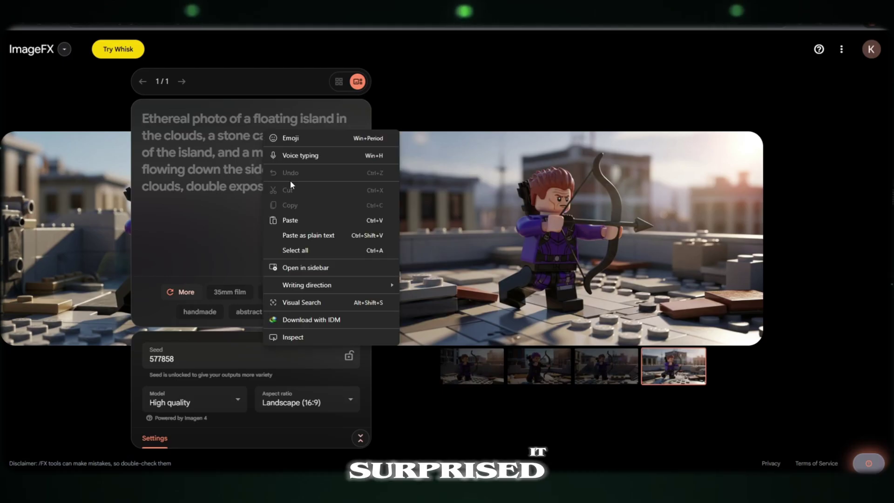
{"action": "left_click", "coordinate": [298, 230]}
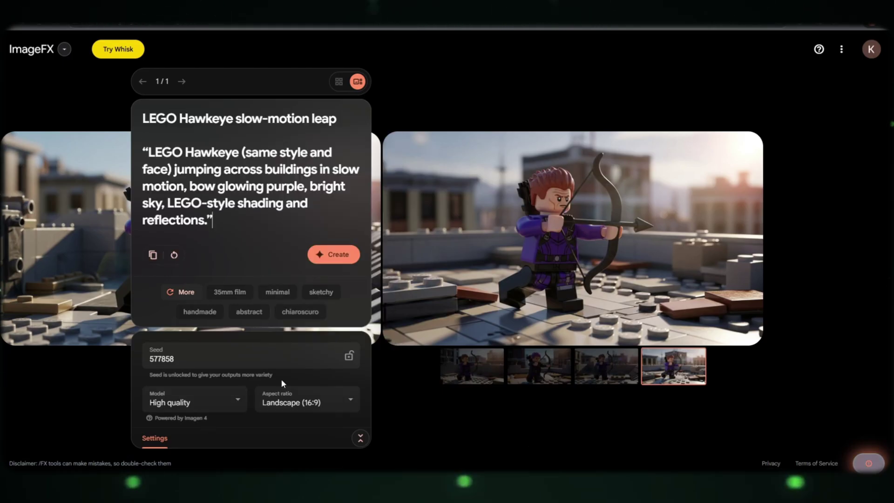
{"action": "left_click", "coordinate": [334, 254]}
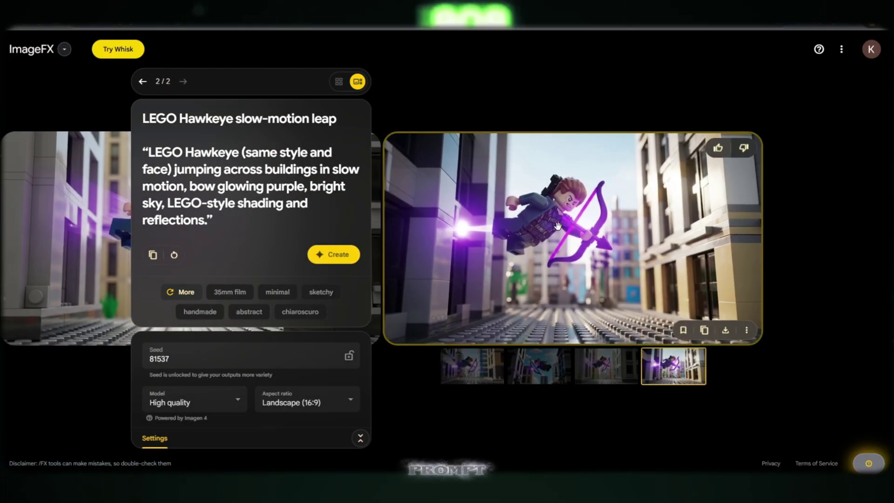
{"action": "left_click", "coordinate": [471, 366]}
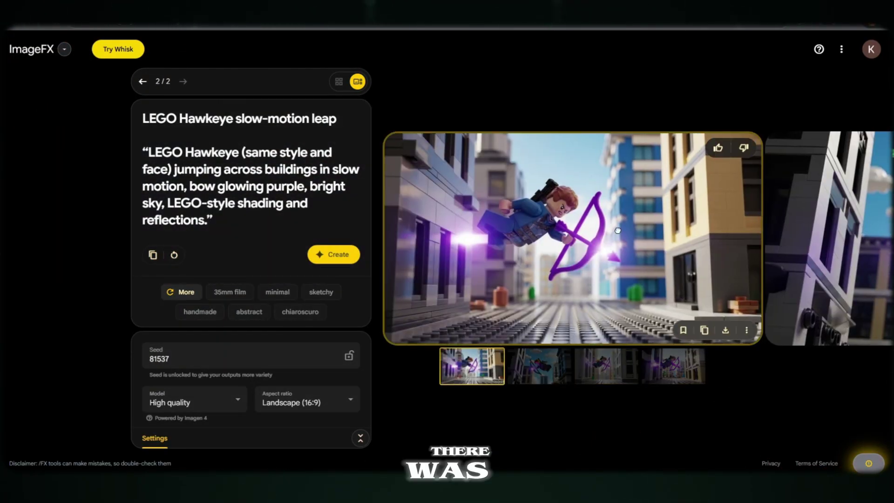
{"action": "left_click", "coordinate": [725, 330]}
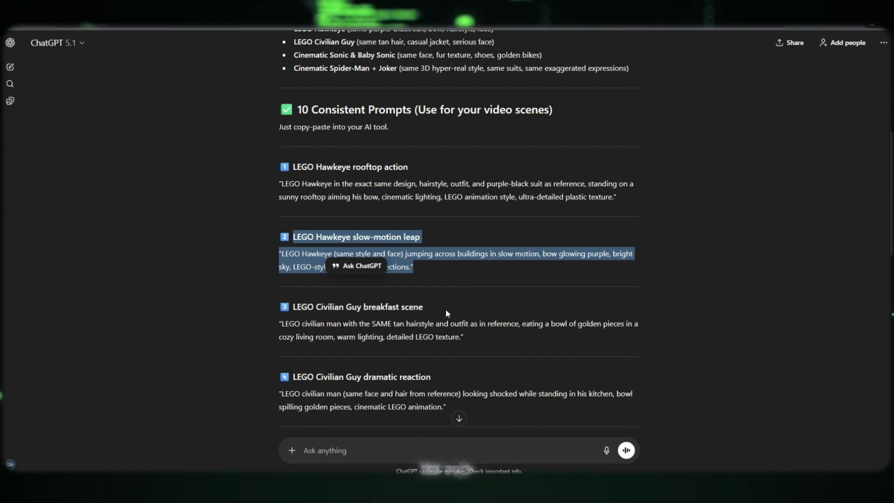
Generate images from the Sonic racing prompt, then cancel saving the Sonic image.
{"action": "scroll", "coordinate": [446, 308], "scroll_direction": "down", "scroll_amount": 2}
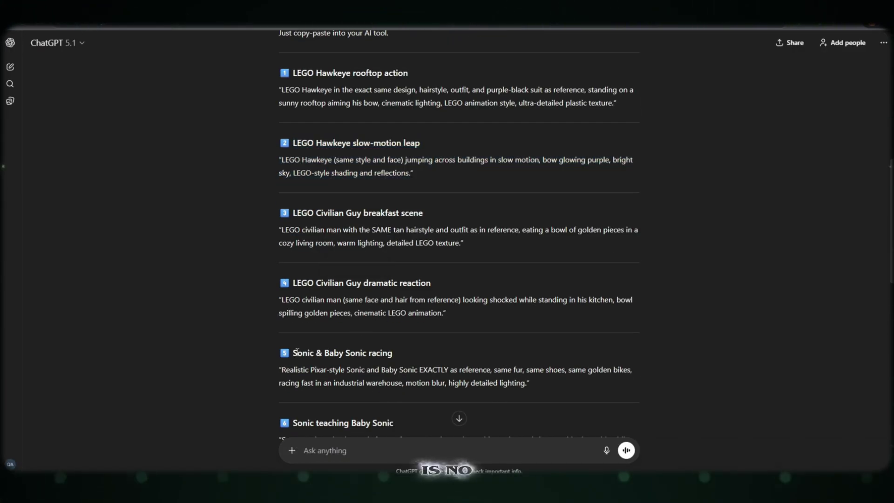
{"action": "left_click_drag", "start_coordinate": [281, 350], "coordinate": [524, 381]}
{"action": "right_click", "coordinate": [488, 379]}
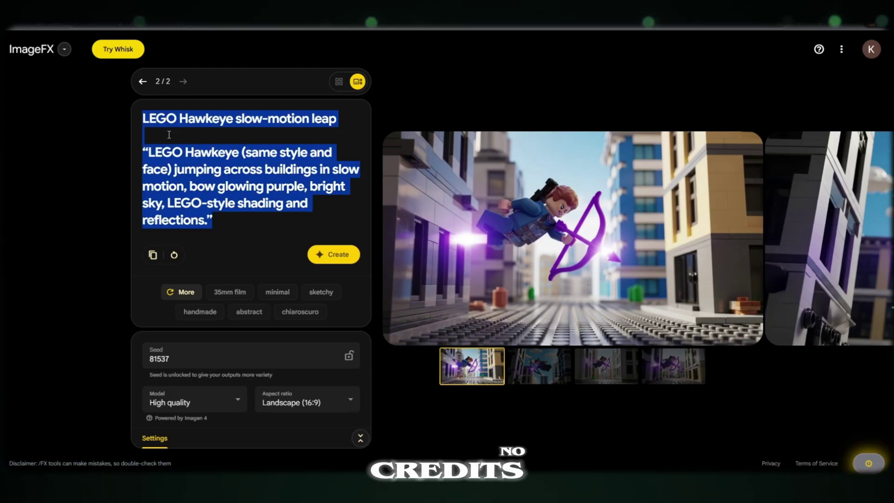
{"action": "type", "text": "Sonic & Baby Sonic racing  \"Realistic Pixar-style Sonic and Baby Sonic EXACTLY as reference, same fur, same shoes, same golden bikes, racing fast in an industrial warehouse, motion blur, highly detailed lighting.\""}
{"action": "left_click", "coordinate": [340, 255]}
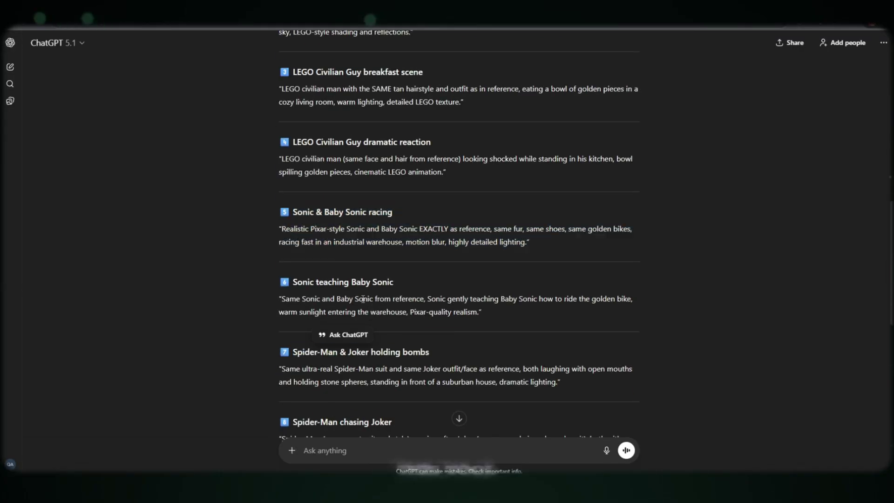
{"action": "scroll", "coordinate": [445, 280], "scroll_direction": "down", "scroll_amount": 1}
{"action": "left_click_drag", "start_coordinate": [293, 232], "coordinate": [482, 265]}
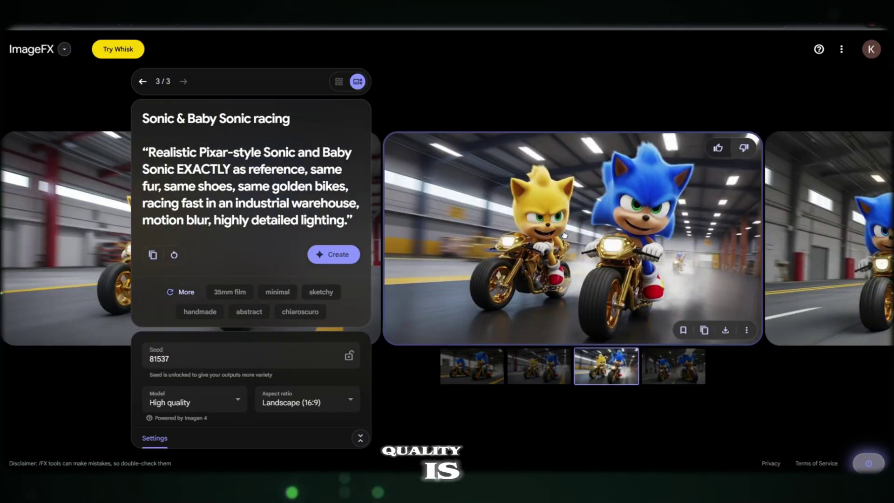
{"action": "left_click", "coordinate": [725, 330]}
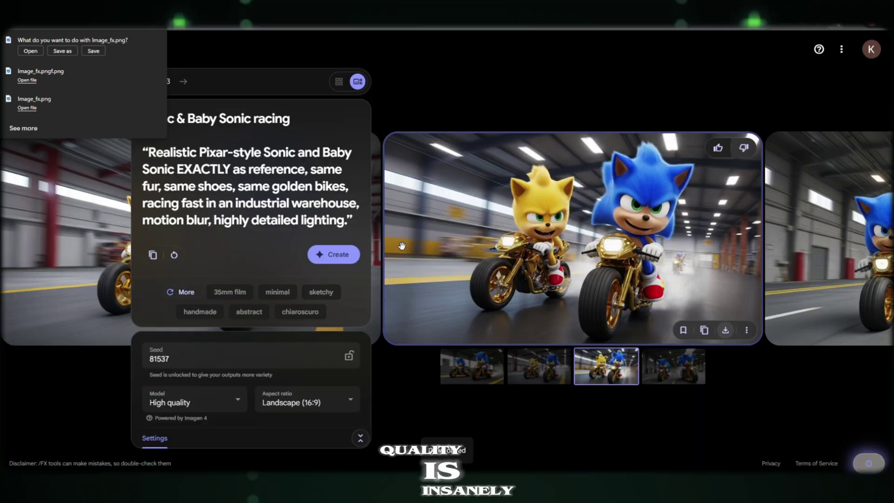
{"action": "left_click", "coordinate": [62, 51]}
{"action": "left_click", "coordinate": [404, 234]}
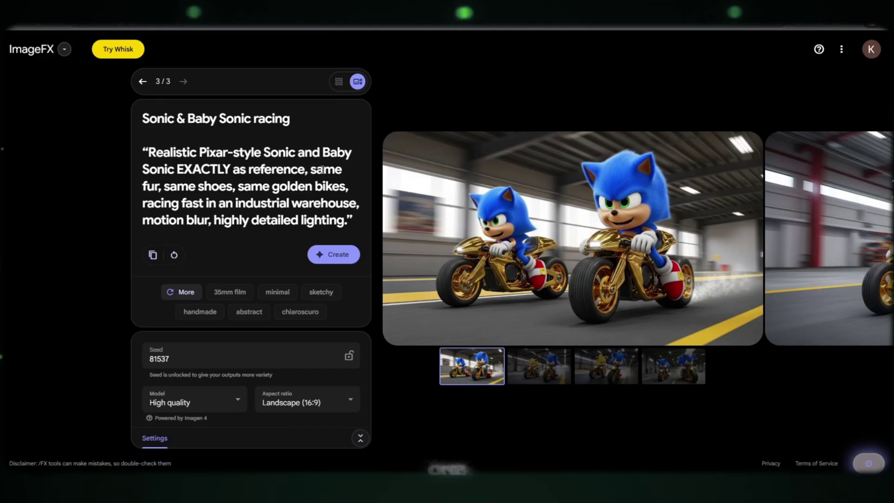
Download the fourth Spider-Man and Joker image without replacing the existing Image_fx.png.
{"action": "key", "text": "ctrl+a"}
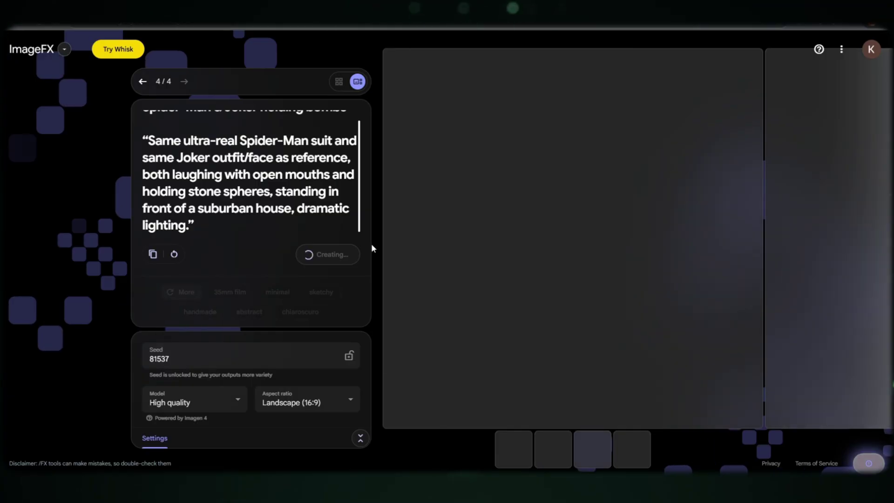
{"action": "key", "text": "Right"}
{"action": "key", "text": "Right"}
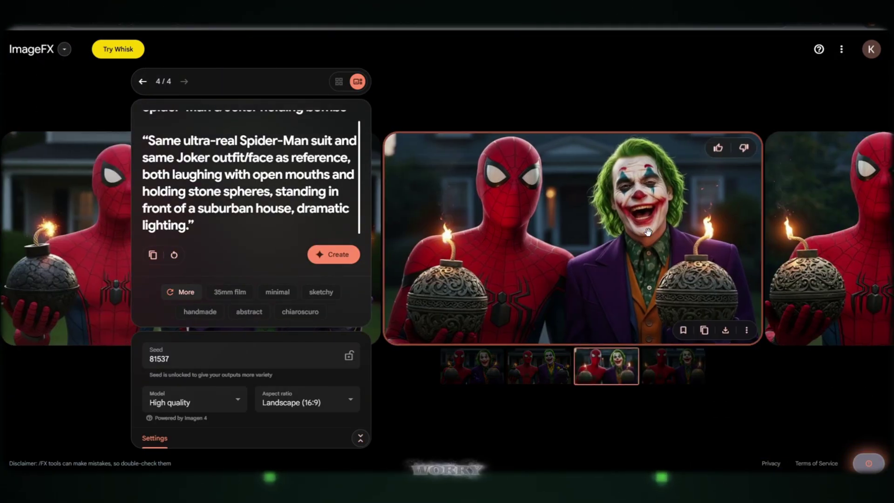
{"action": "left_click", "coordinate": [725, 330]}
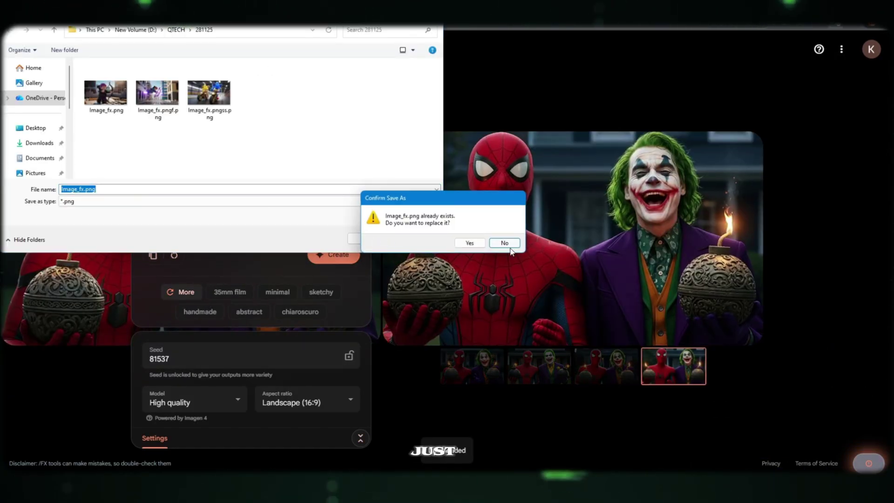
{"action": "left_click", "coordinate": [508, 246]}
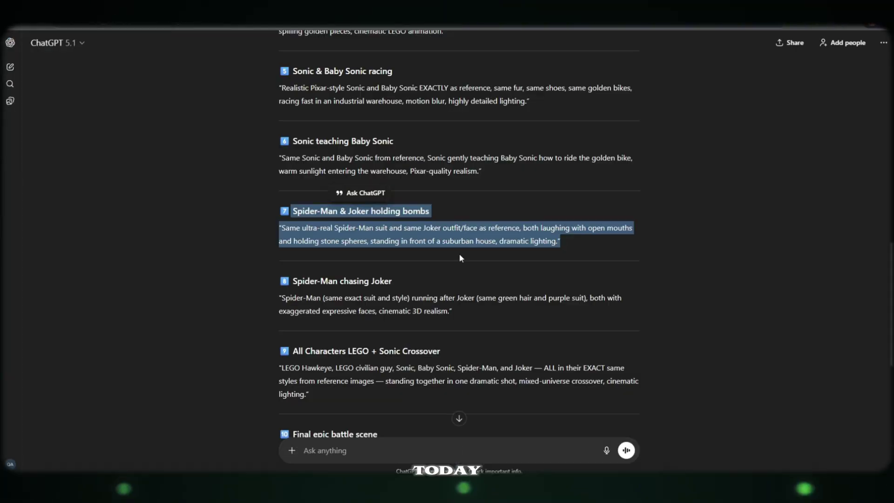
Replace the prompt with the Final epic battle scene prompt, generate, and download an image.
{"action": "left_click_drag", "start_coordinate": [291, 281], "coordinate": [486, 307]}
{"action": "left_click", "coordinate": [390, 294]}
{"action": "scroll", "coordinate": [391, 295], "scroll_direction": "down", "scroll_amount": 2}
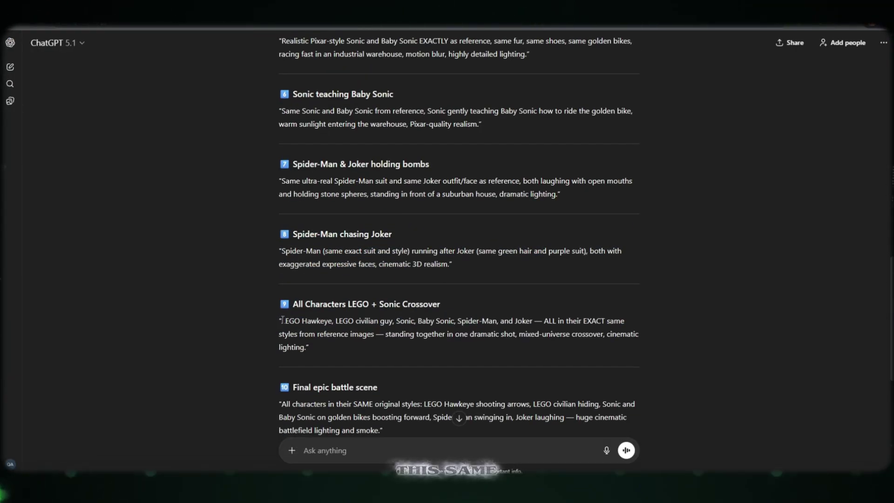
{"action": "left_click_drag", "start_coordinate": [279, 313], "coordinate": [311, 345]}
{"action": "scroll", "coordinate": [485, 279], "scroll_direction": "down", "scroll_amount": 2}
{"action": "left_click_drag", "start_coordinate": [281, 292], "coordinate": [444, 336]}
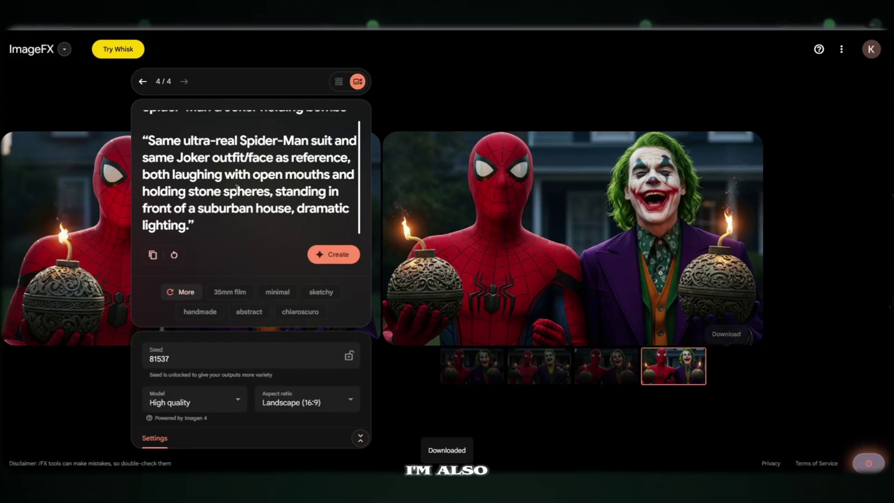
{"action": "key", "text": "ctrl+a"}
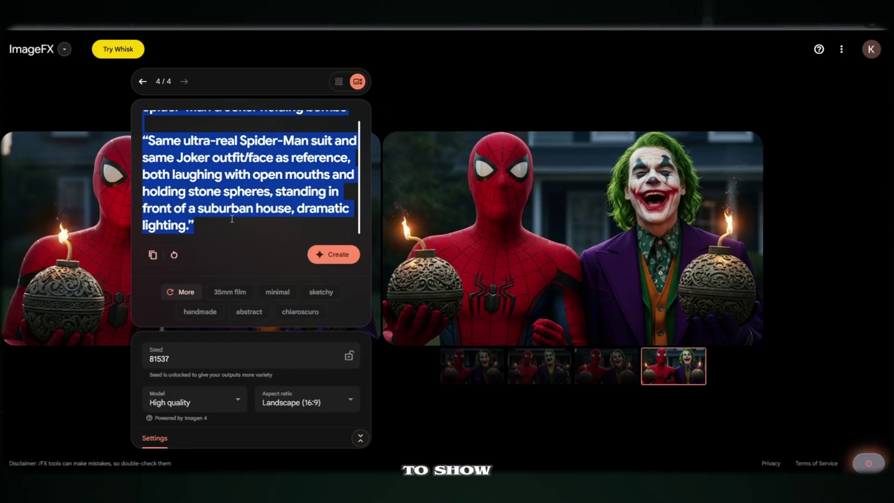
{"action": "key", "text": "ctrl+v"}
{"action": "left_click", "coordinate": [334, 254]}
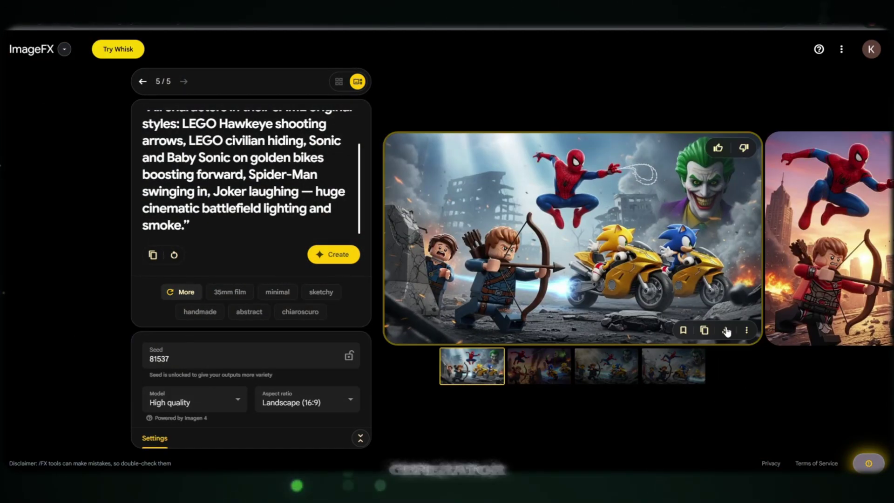
{"action": "left_click", "coordinate": [726, 331]}
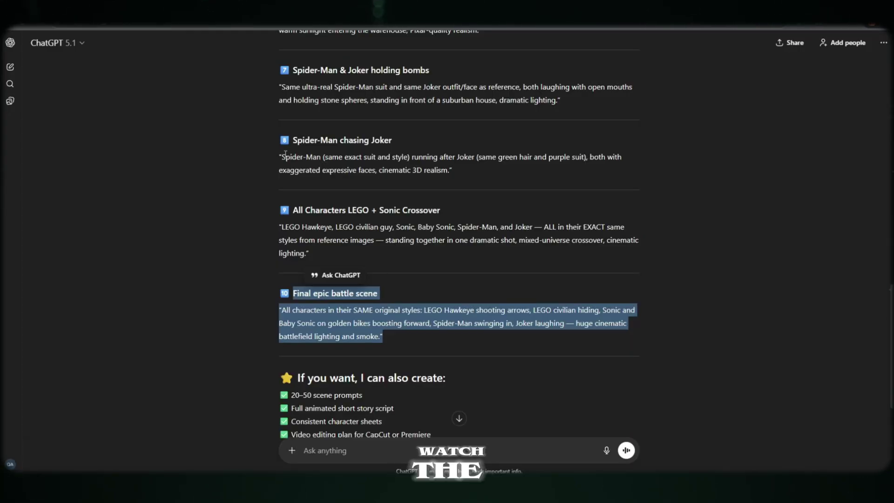
Copy the Spider-Man chasing Joker prompt from ChatGPT over ImageFX's old prompt.
{"action": "left_click_drag", "start_coordinate": [280, 138], "coordinate": [452, 170]}
{"action": "right_click", "coordinate": [422, 159]}
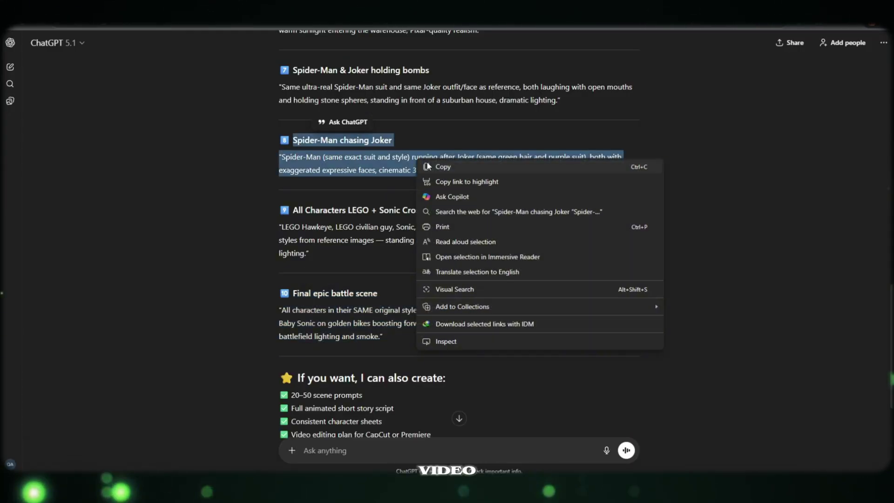
{"action": "left_click", "coordinate": [440, 167]}
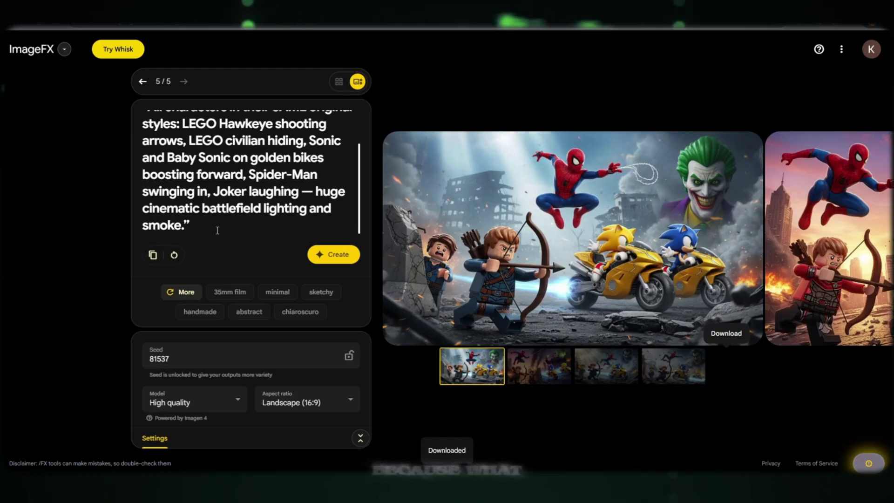
{"action": "key", "text": "ctrl+a"}
{"action": "key", "text": "ctrl+v"}
Start creating images from the Spider-Man chasing Joker prompt.
{"action": "left_click", "coordinate": [328, 254]}
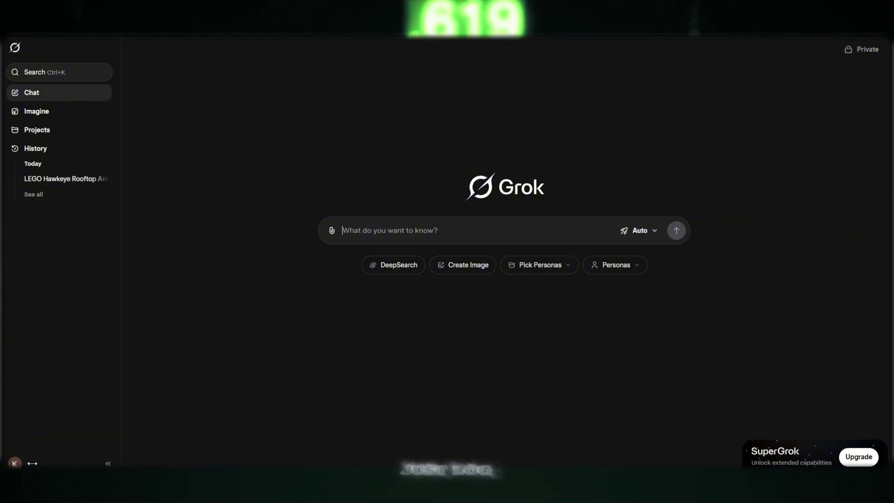
{"action": "left_click", "coordinate": [15, 463]}
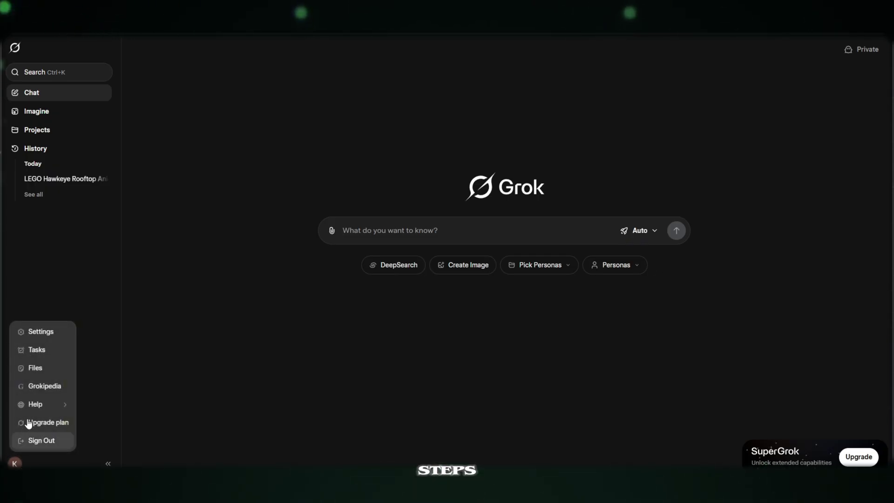
{"action": "left_click", "coordinate": [54, 332]}
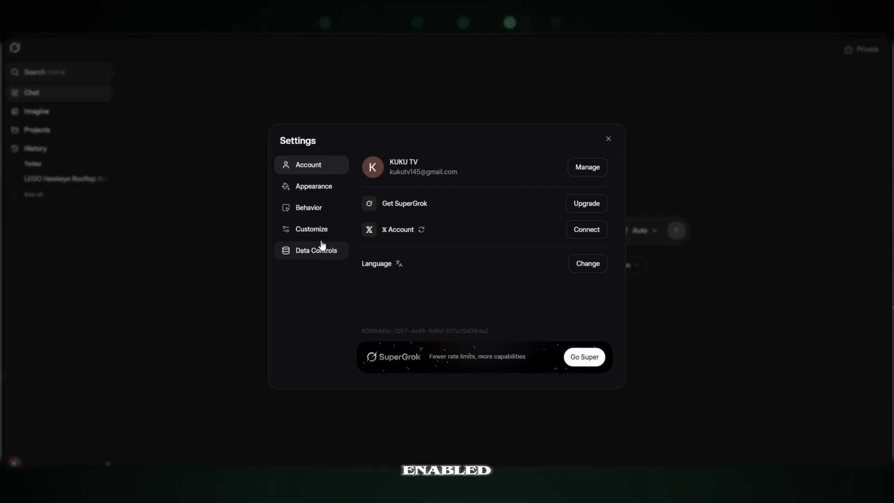
{"action": "left_click", "coordinate": [317, 213]}
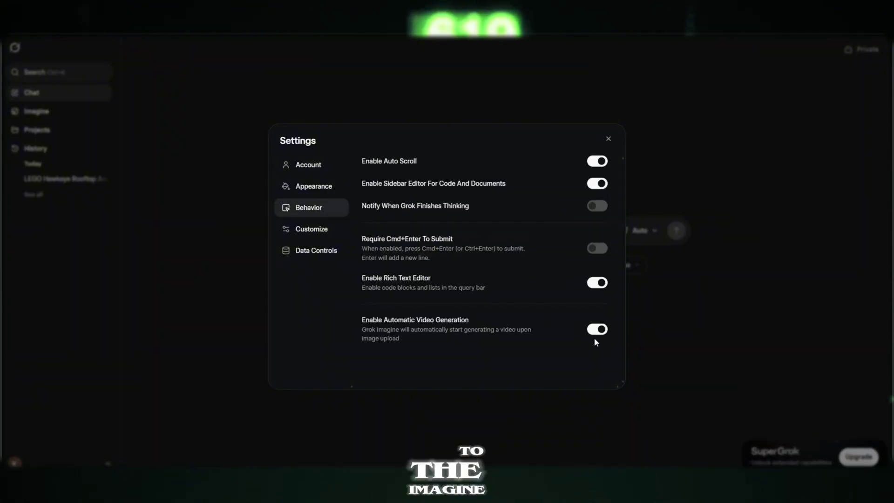
{"action": "left_click", "coordinate": [608, 139]}
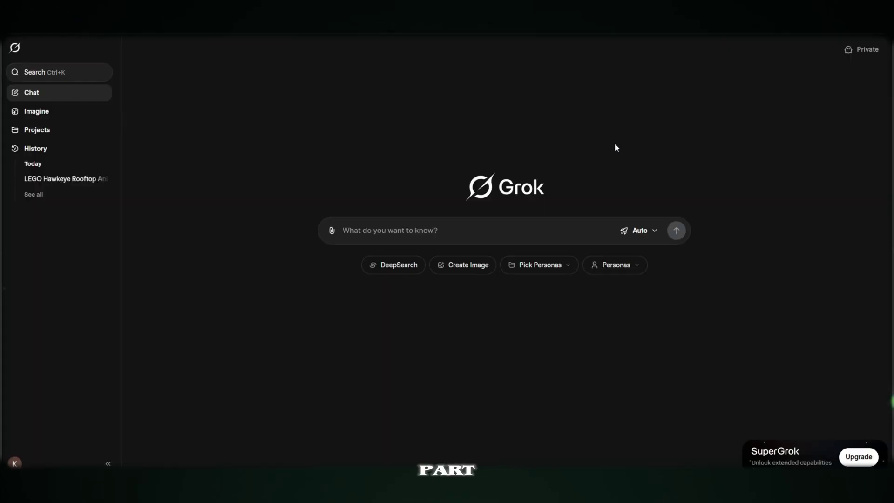
Upload Image_fx.png to Grok Imagine to animate LEGO Hawkeye into a rooftop video.
{"action": "left_click", "coordinate": [65, 119]}
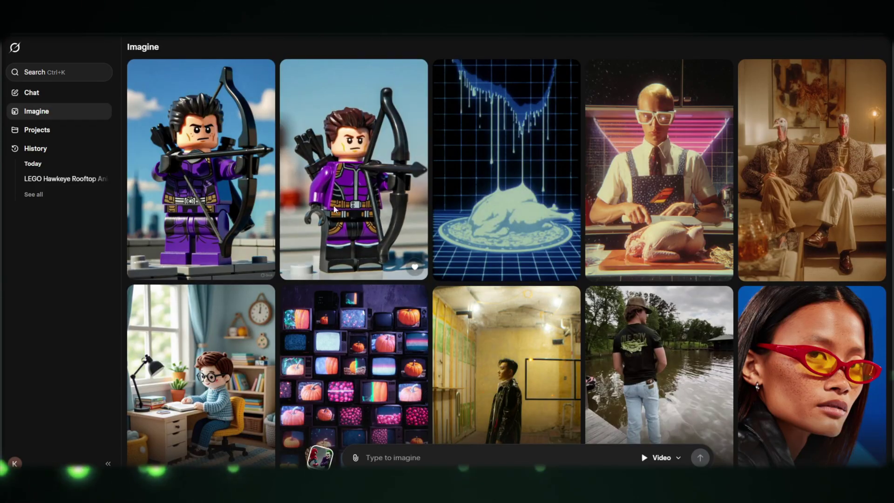
{"action": "scroll", "coordinate": [334, 209], "scroll_direction": "down", "scroll_amount": 7}
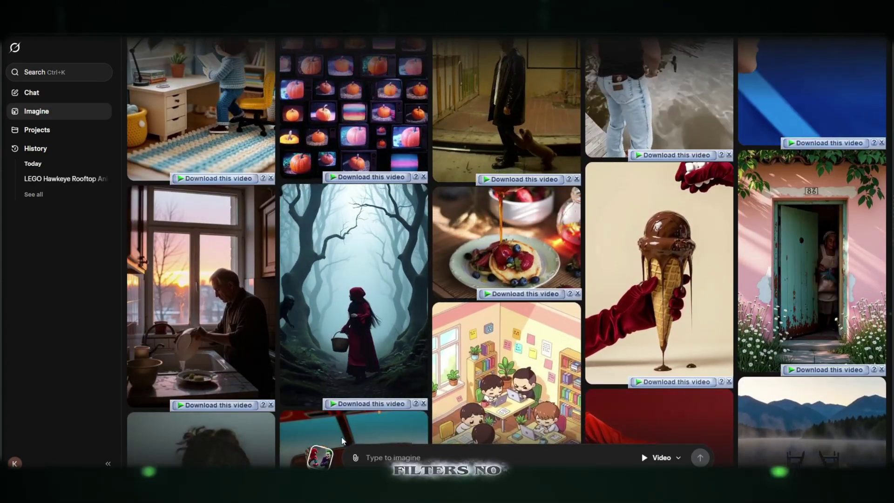
{"action": "left_click", "coordinate": [355, 457]}
{"action": "left_click", "coordinate": [381, 367]}
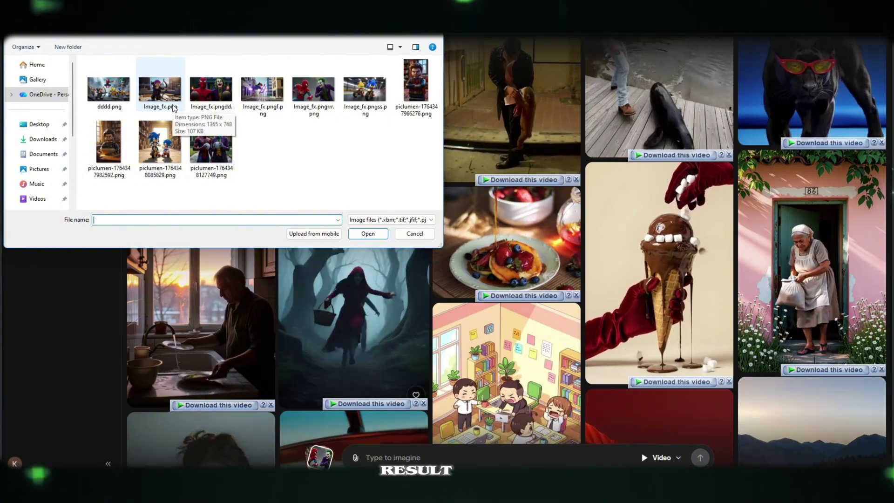
{"action": "double_click", "coordinate": [160, 91]}
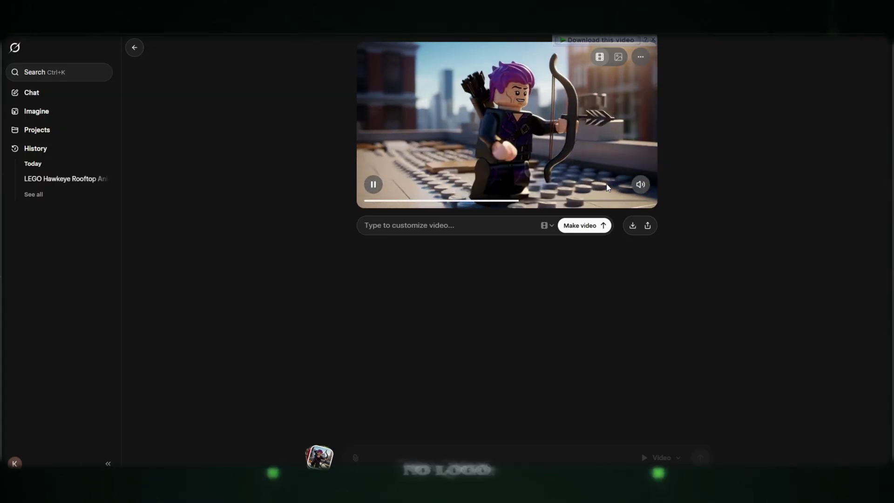
Open Favorites and play both saved Hawkeye videos.
{"action": "left_click", "coordinate": [319, 458]}
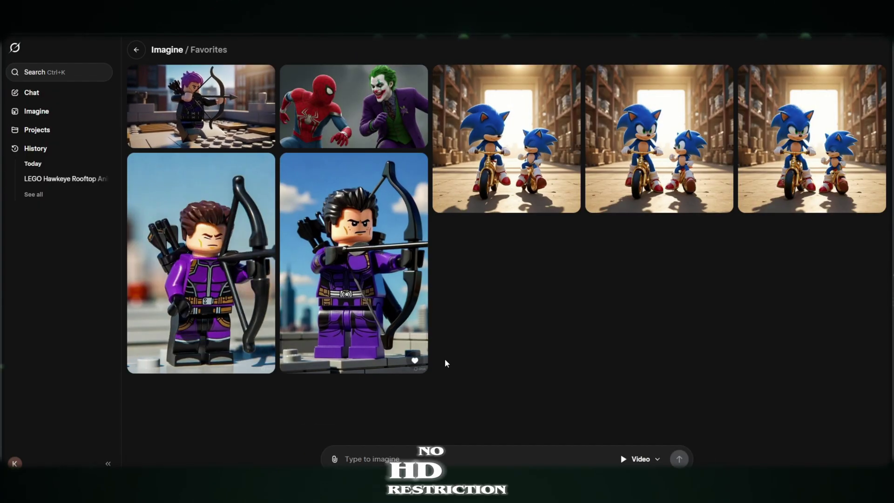
{"action": "left_click", "coordinate": [336, 282]}
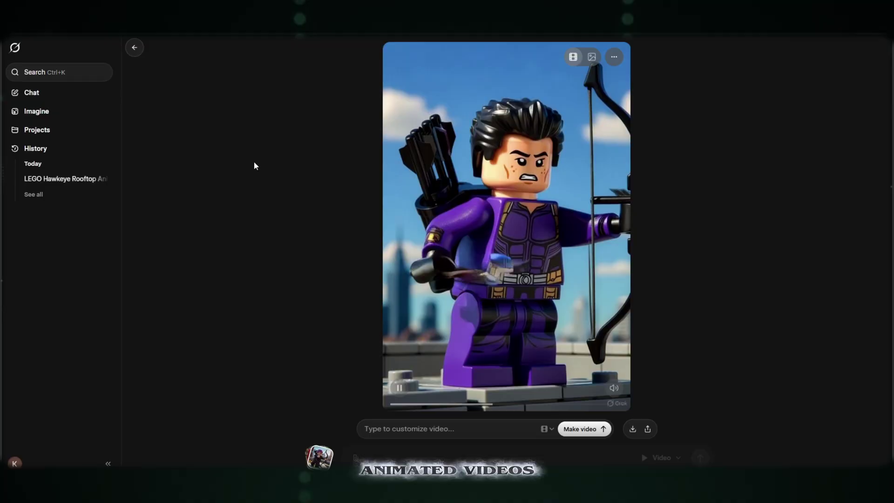
{"action": "left_click", "coordinate": [135, 51]}
{"action": "left_click", "coordinate": [255, 259]}
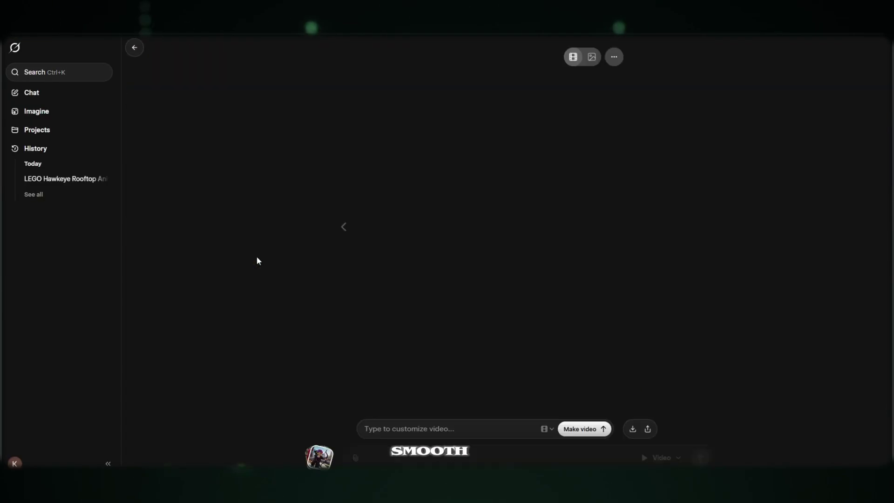
{"action": "left_click", "coordinate": [134, 49]}
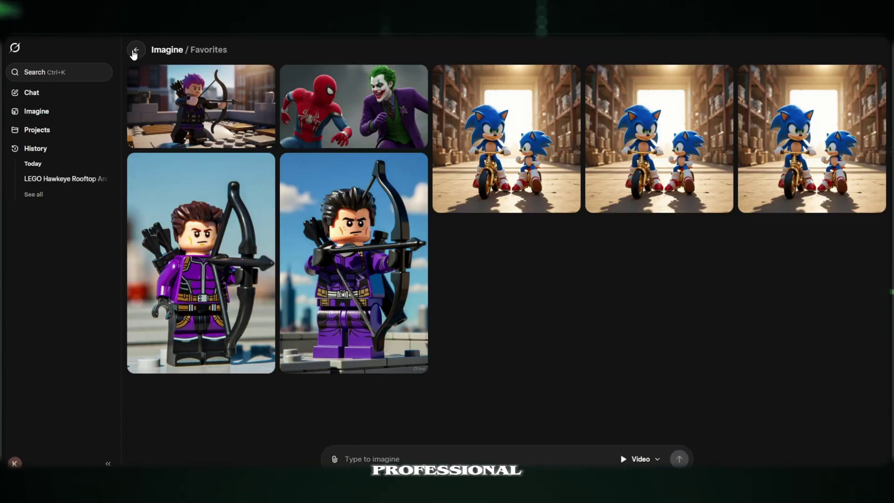
View the Spider-Man/Joker and Sonic tricycle videos, then bring up the image upload picker.
{"action": "left_click", "coordinate": [334, 116]}
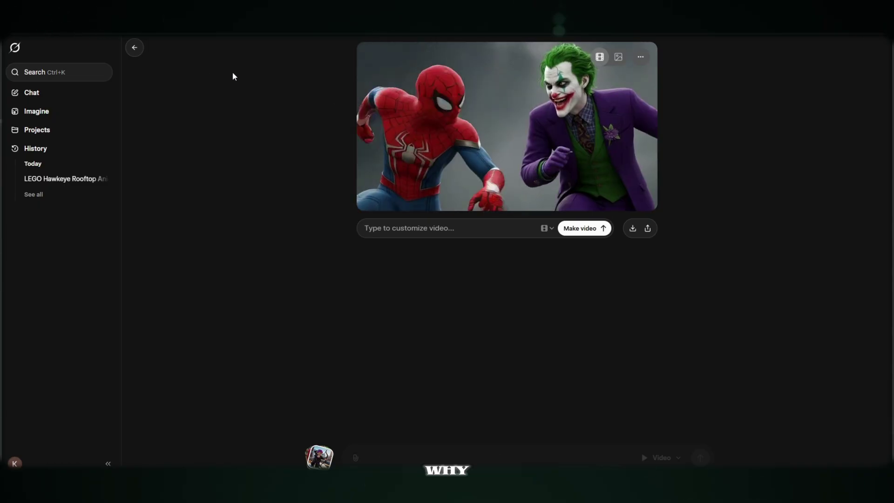
{"action": "left_click", "coordinate": [138, 52]}
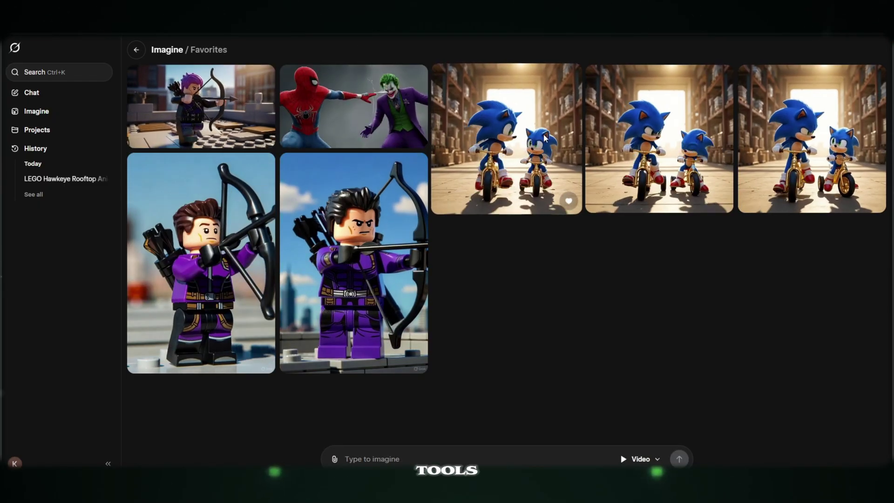
{"action": "left_click", "coordinate": [834, 168]}
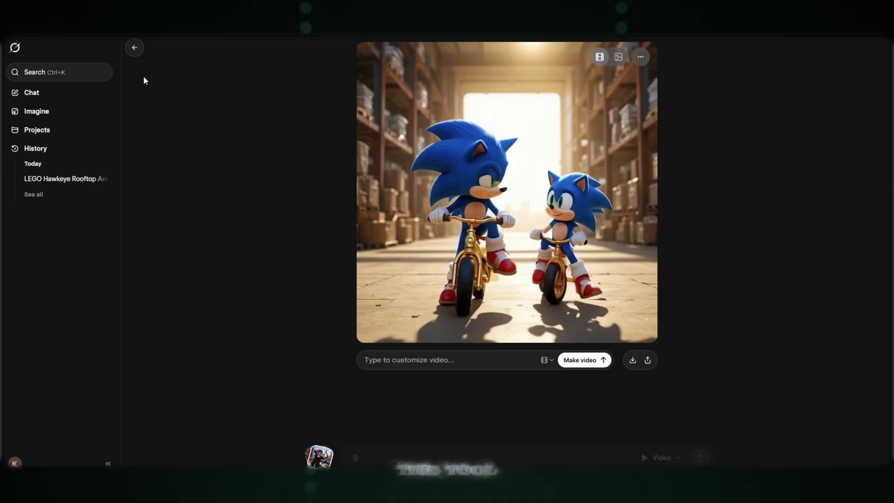
{"action": "left_click", "coordinate": [136, 51]}
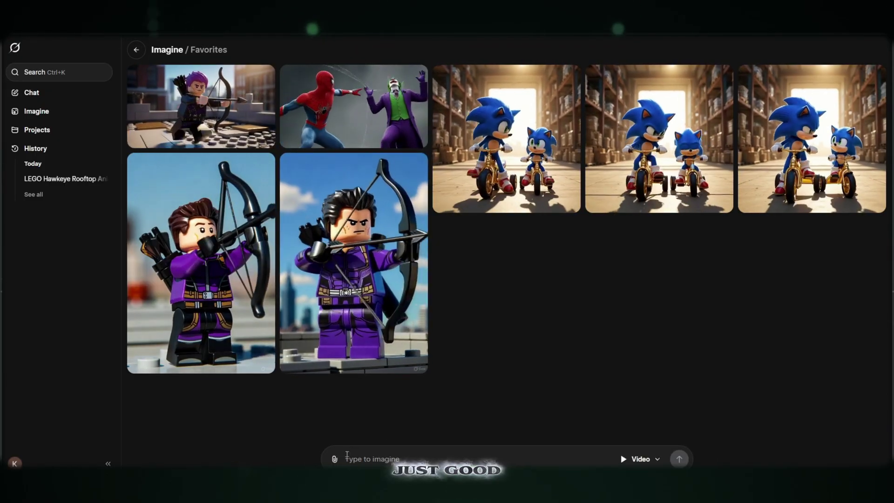
{"action": "left_click", "coordinate": [335, 460]}
{"action": "left_click", "coordinate": [363, 359]}
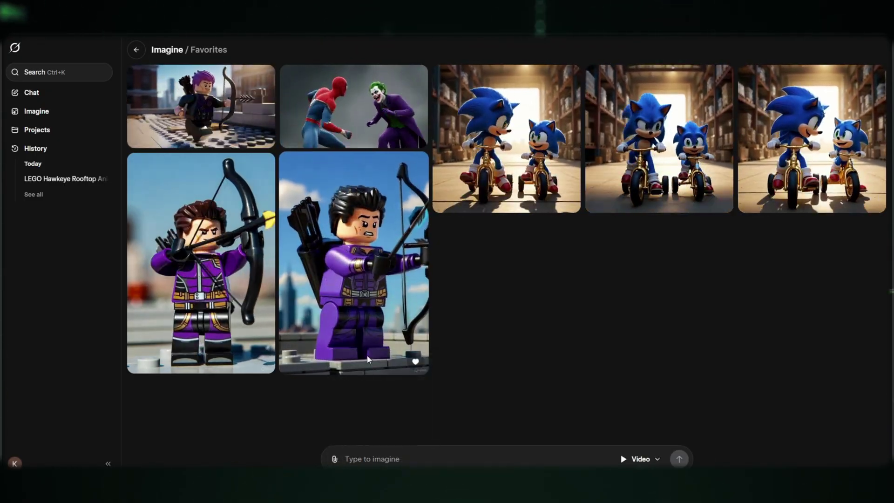
Upload Image_fx.pngss.png and open the resulting Sonic warehouse motorcycle race video.
{"action": "double_click", "coordinate": [364, 89]}
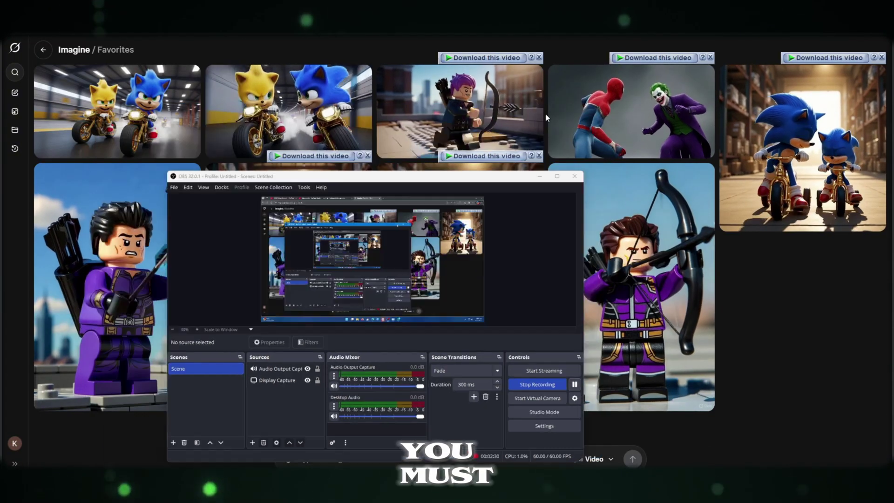
{"action": "left_click", "coordinate": [547, 112]}
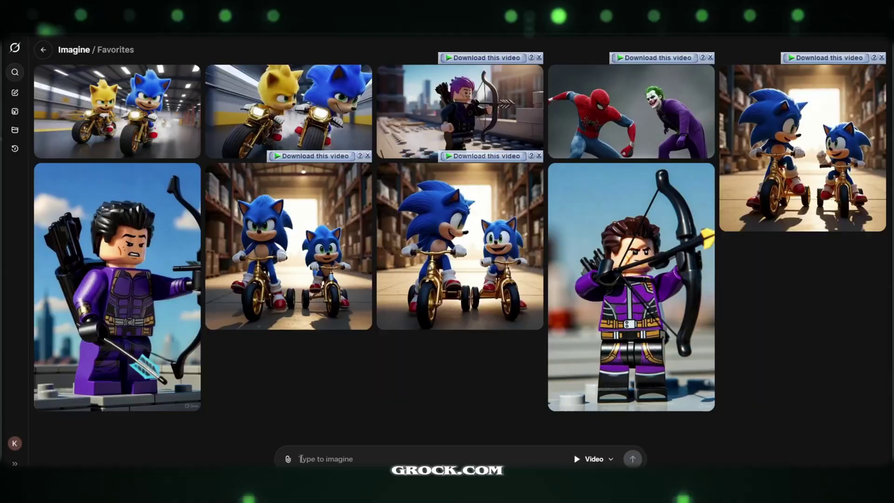
{"action": "left_click", "coordinate": [288, 458]}
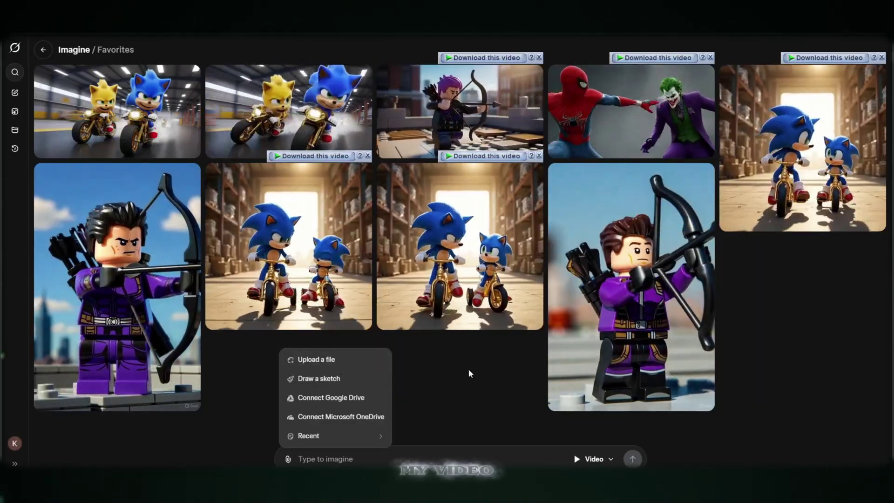
{"action": "left_click", "coordinate": [469, 373]}
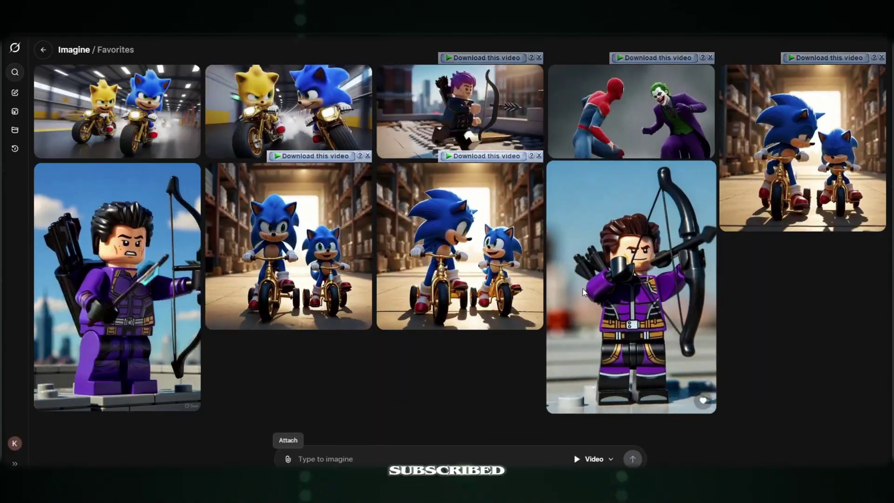
{"action": "left_click", "coordinate": [333, 130]}
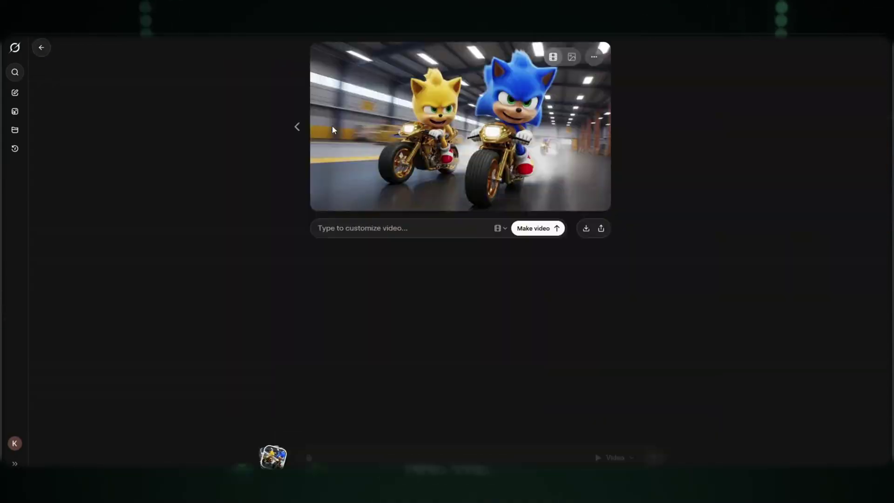